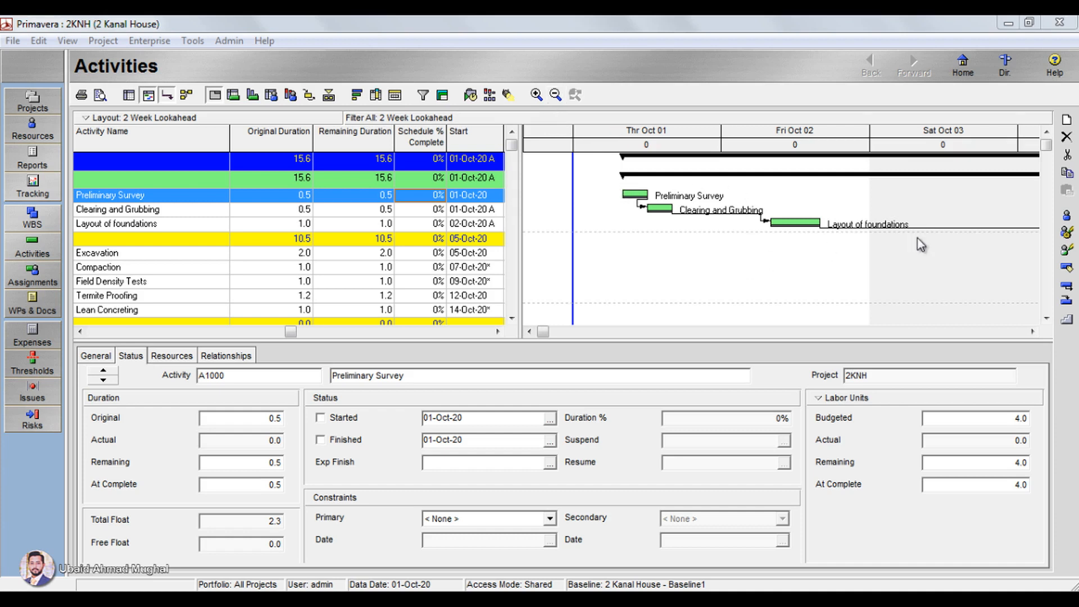
Step: Show the Gantt timescale by week and day around the project start and highlight the current period with Progress Spotlight
click(556, 95)
click(557, 95)
click(1032, 332)
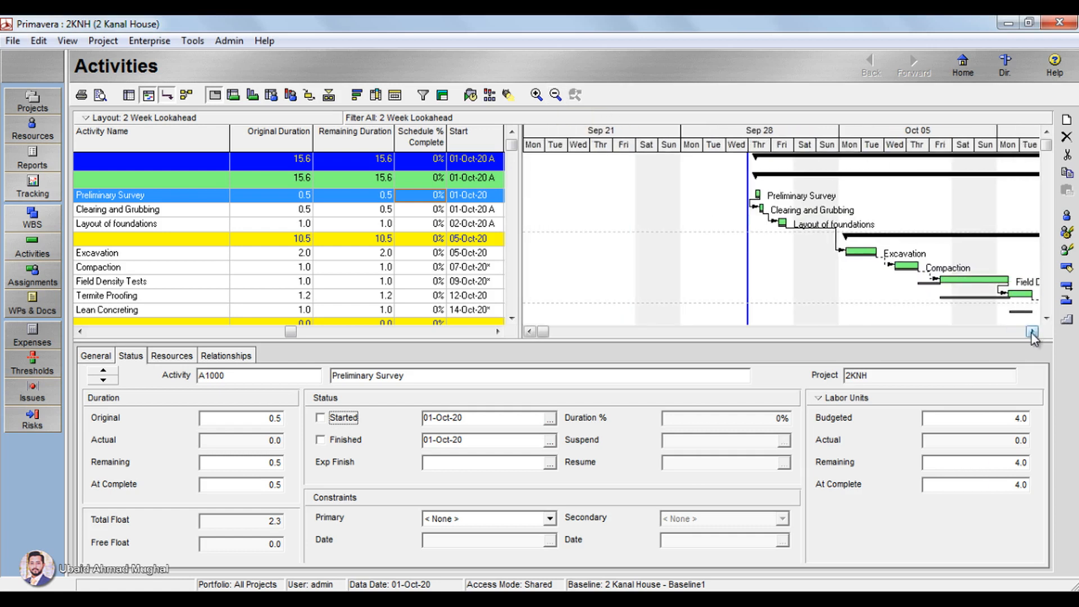
click(1032, 332)
click(1032, 332)
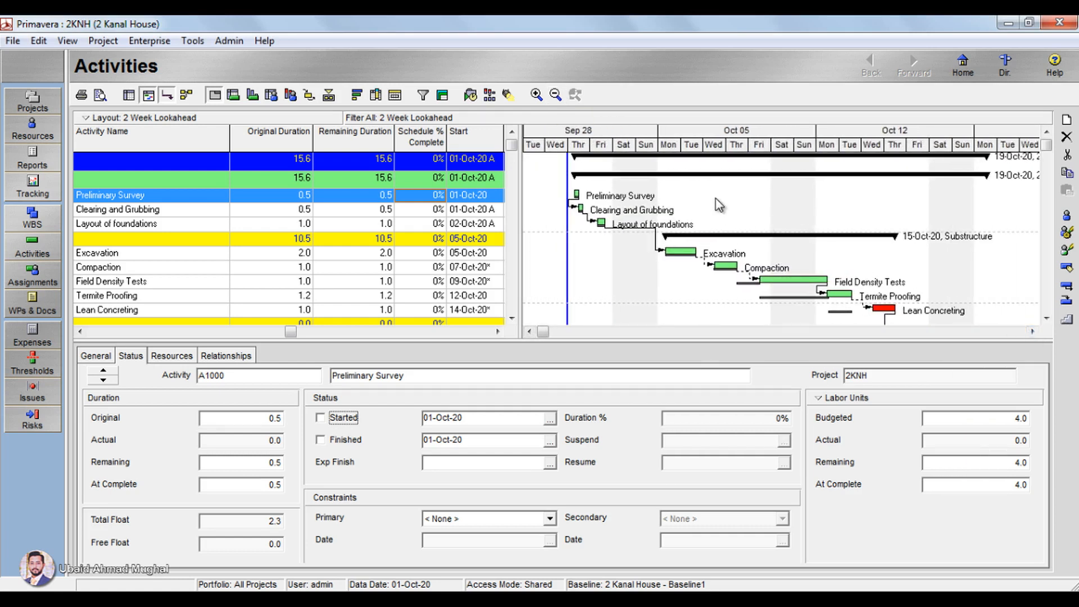
click(508, 96)
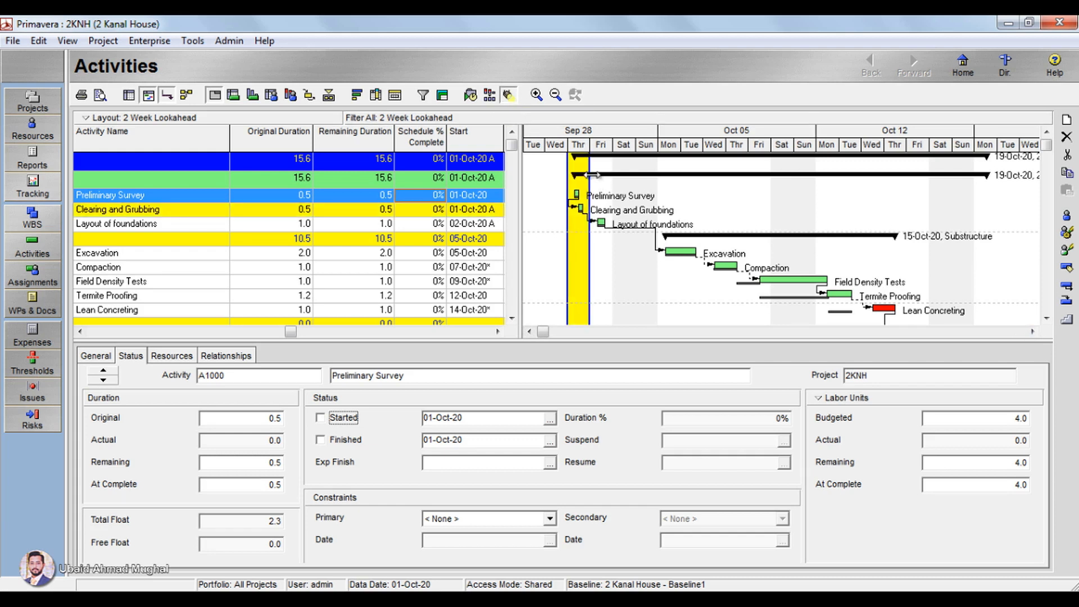
Step: Shorten the spotlighted progress period to within 01-Oct-20, extend it to 03-Oct-20, and turn Progress Spotlight off
click(571, 265)
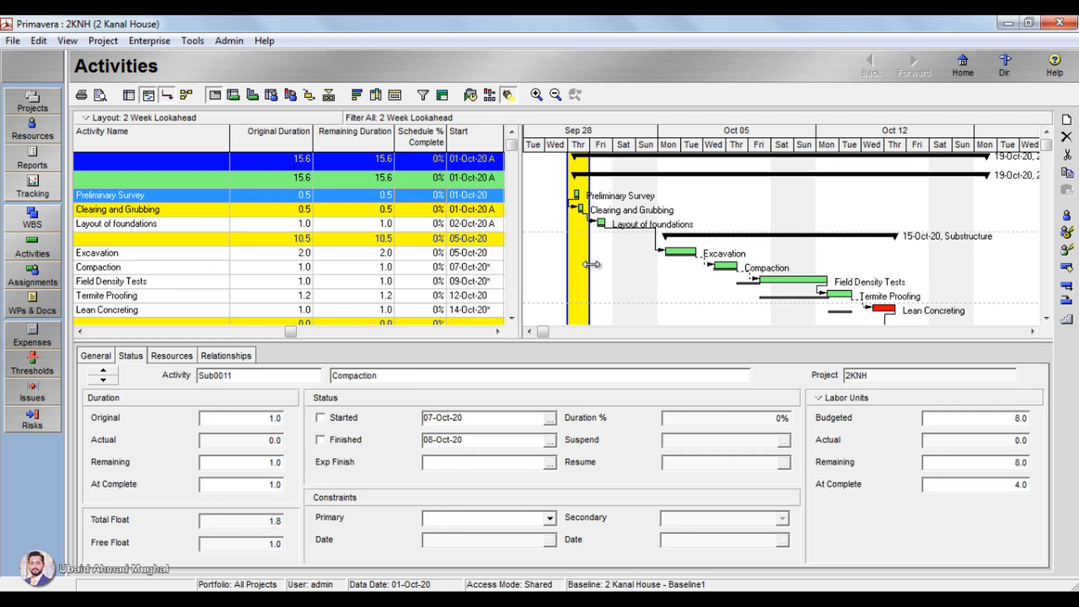
mouse_move(591, 264)
mouse_down()
mouse_move(745, 265)
mouse_move(565, 262)
mouse_move(586, 262)
mouse_up()
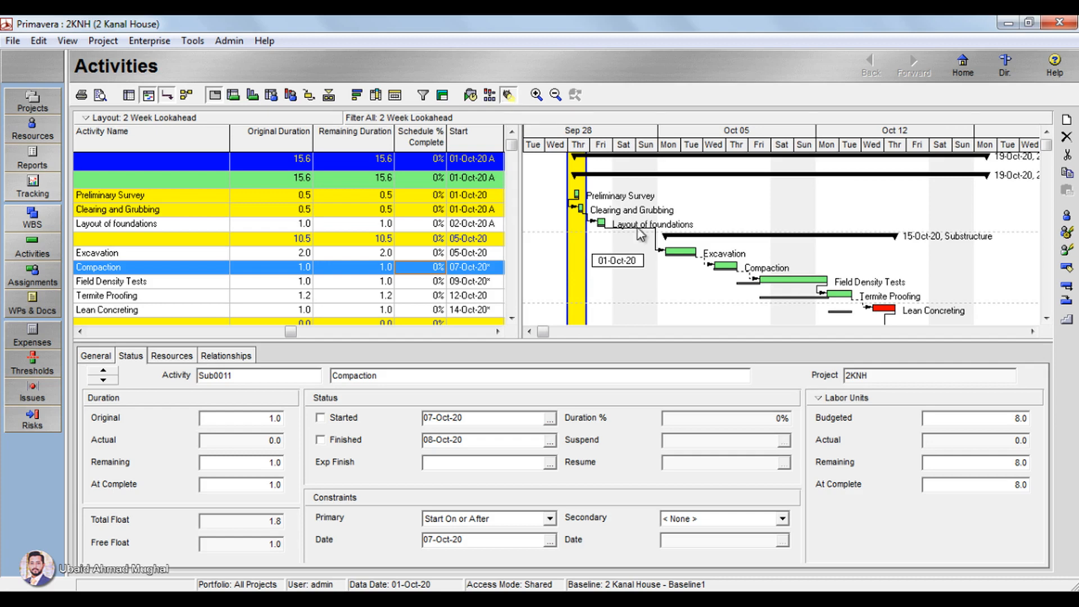
click(586, 260)
mouse_move(586, 260)
mouse_down()
mouse_move(597, 259)
mouse_move(576, 259)
mouse_move(599, 259)
mouse_move(569, 259)
mouse_move(600, 259)
mouse_move(574, 256)
mouse_up()
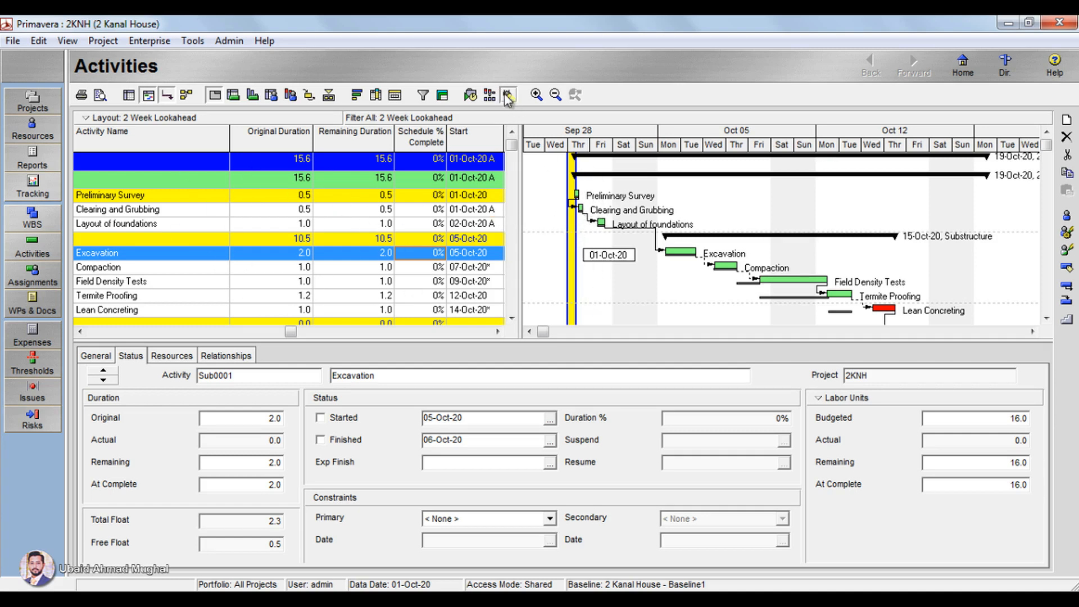
drag(574, 222, 618, 277)
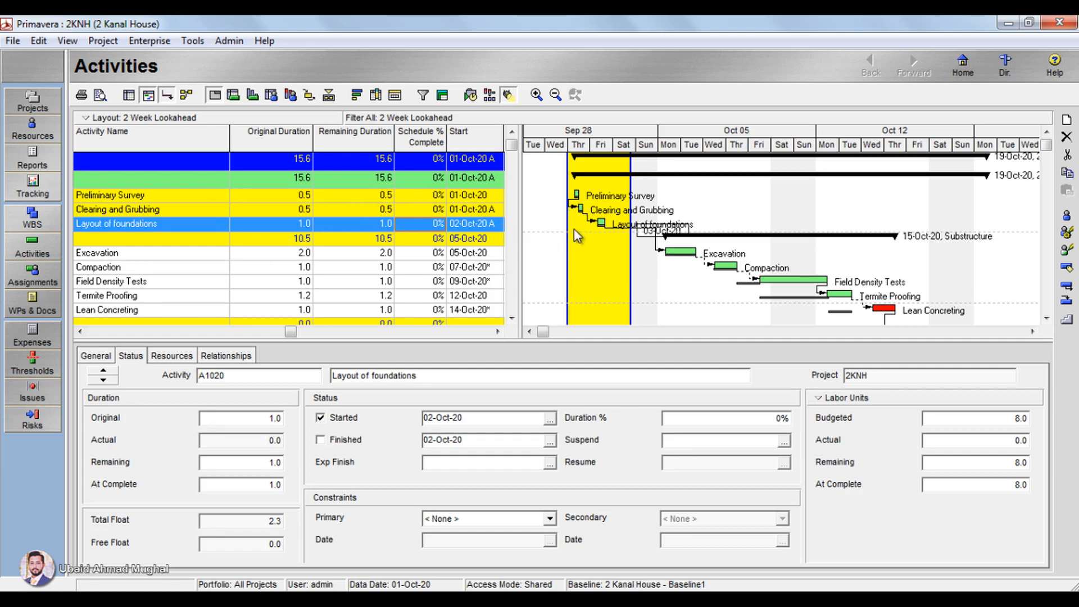
click(510, 95)
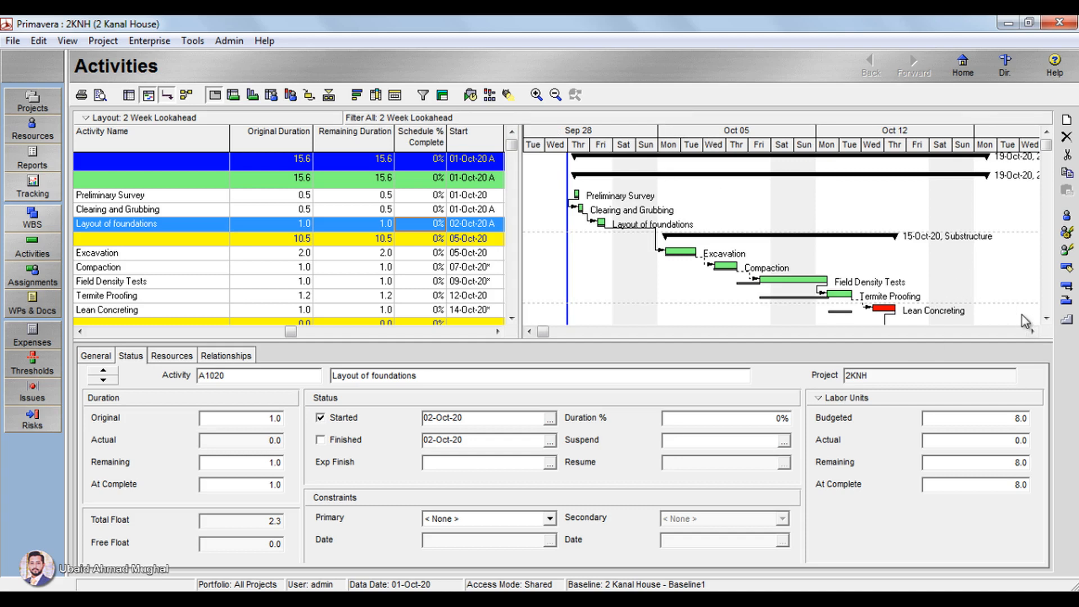
Step: Schedule the project with the current data date set to 10-Oct-20
click(471, 95)
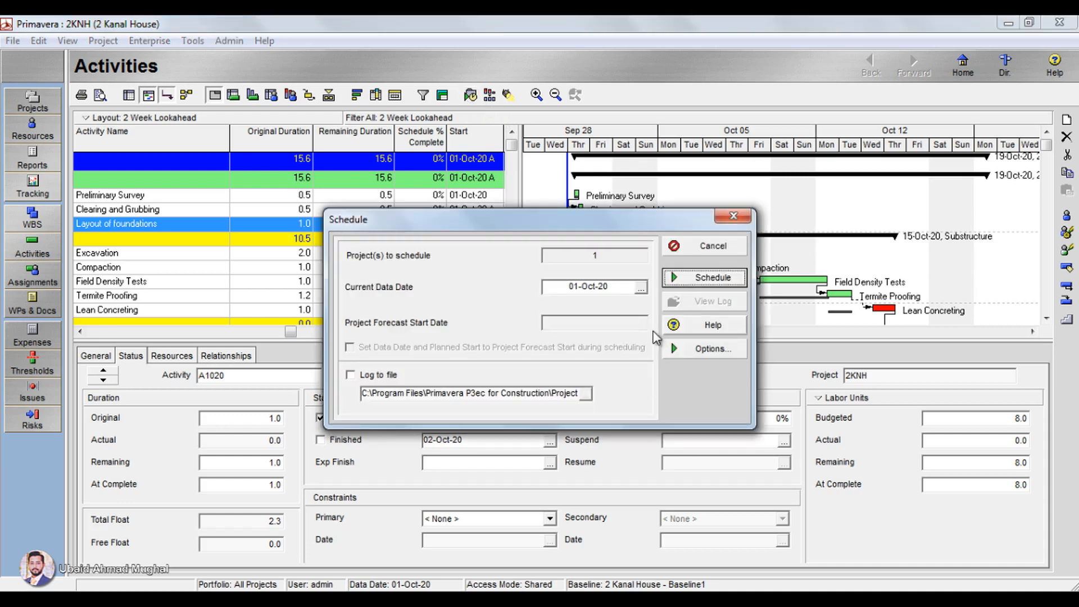
click(640, 287)
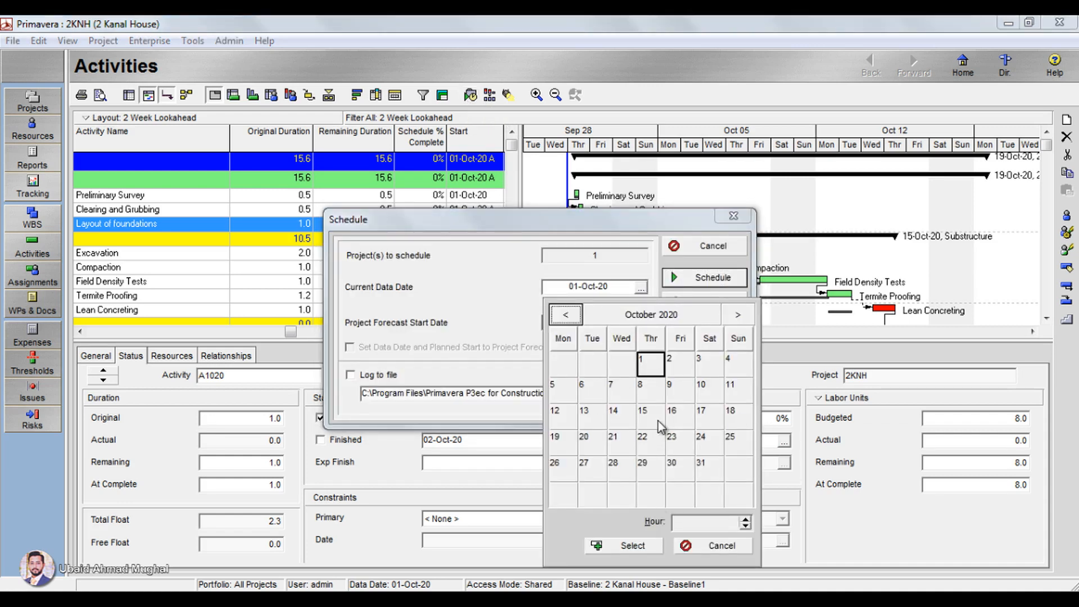
click(709, 392)
click(623, 551)
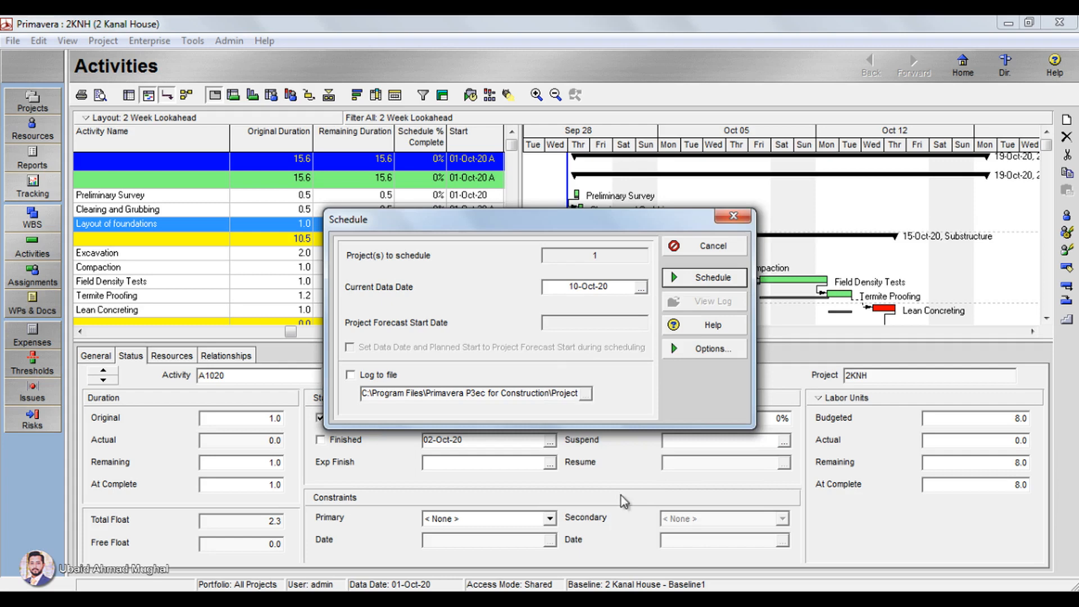
click(713, 277)
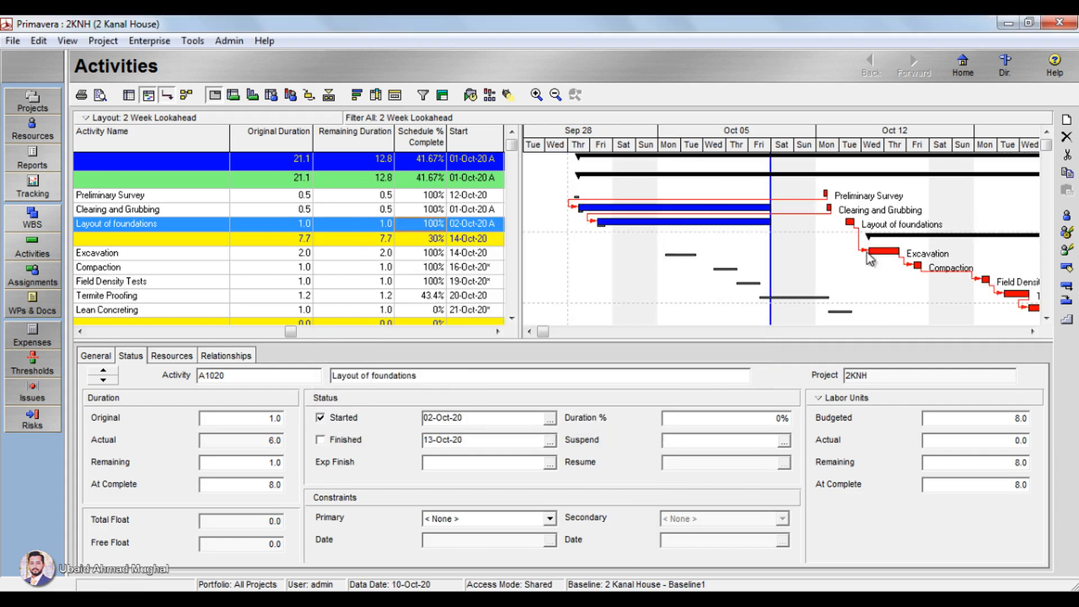
Step: Examine the rescheduled activity bars up to Finishing and the status of Preliminary Survey, Clearing and Grubbing, and Layout of foundations
click(1032, 331)
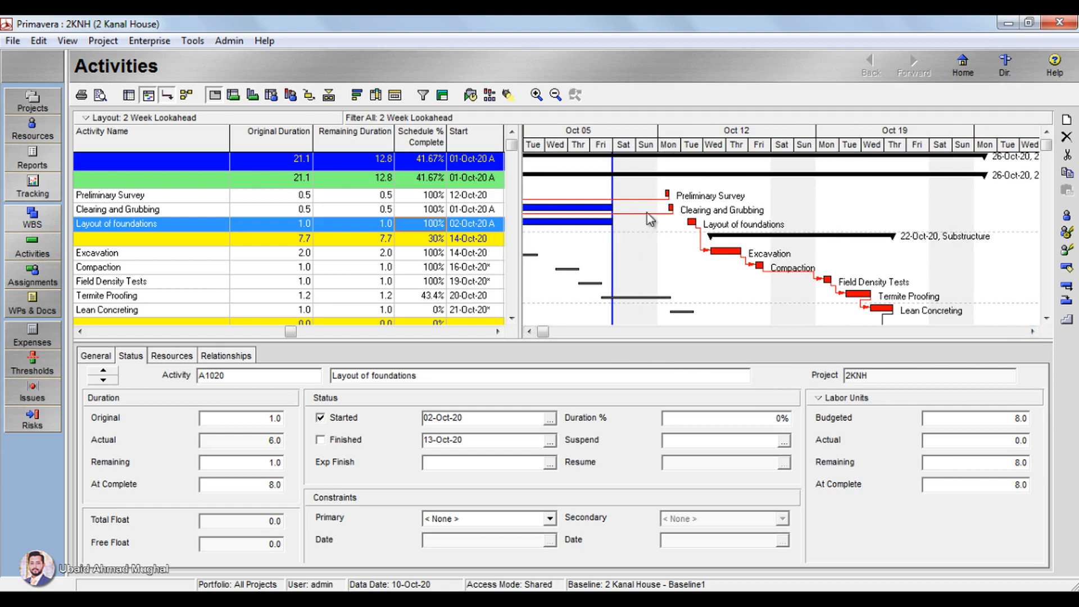
scroll(587, 247, down, 2)
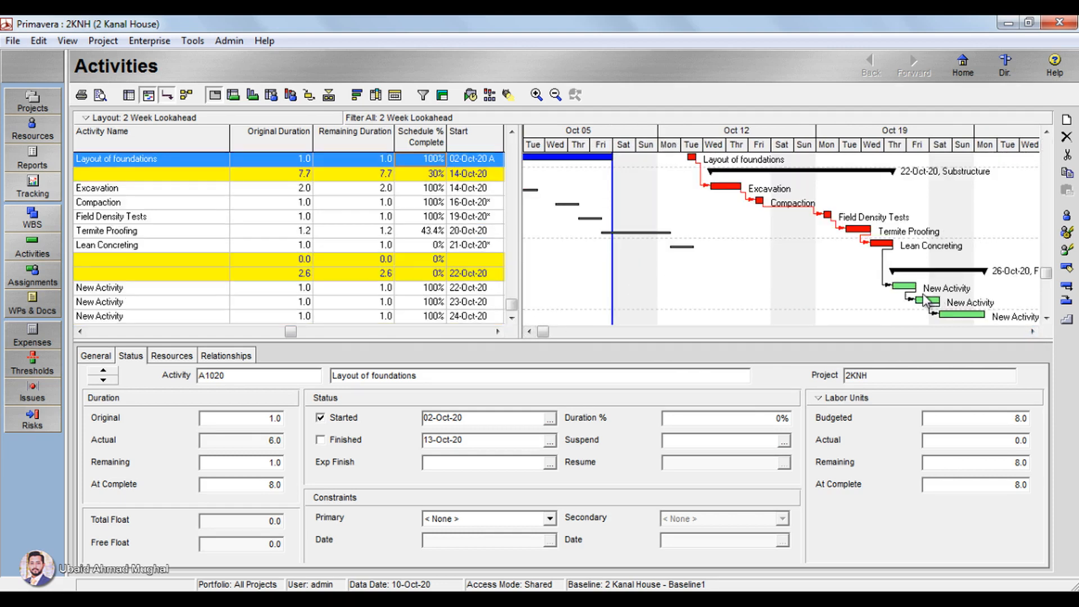
click(1032, 331)
click(1032, 332)
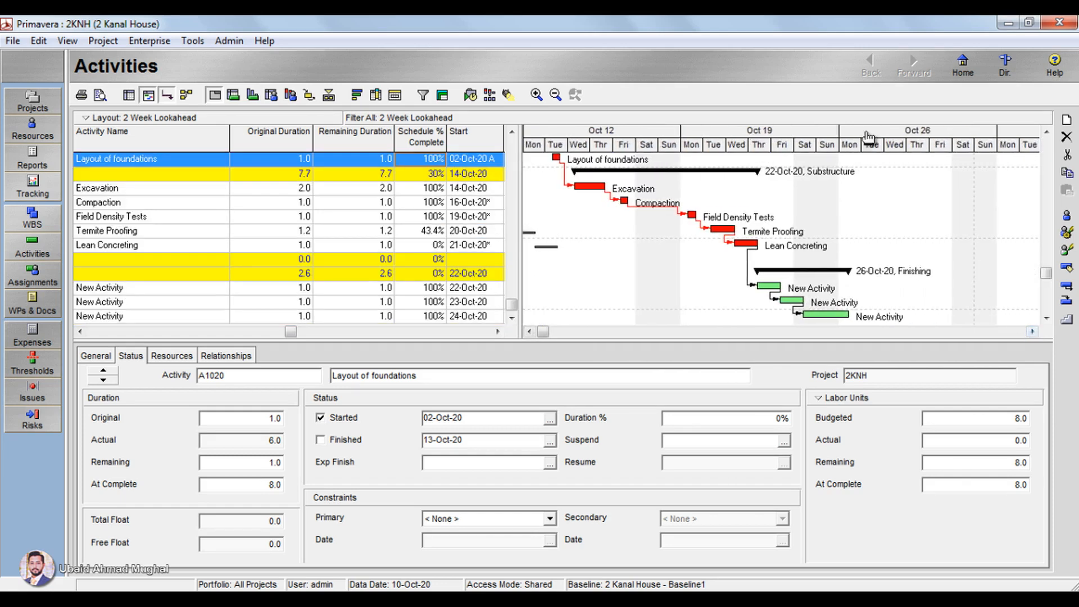
click(543, 333)
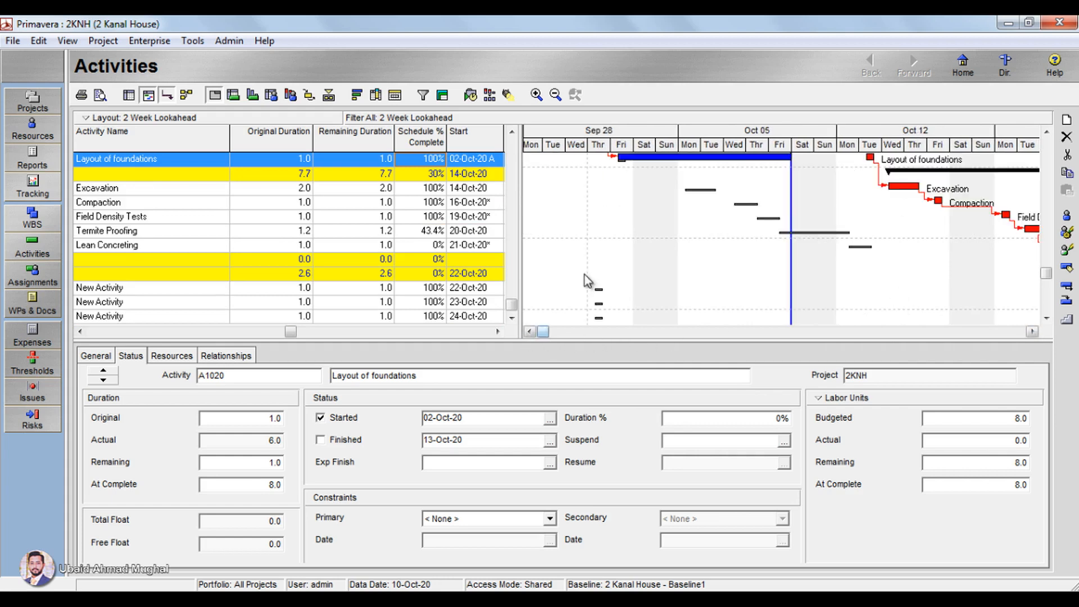
scroll(586, 274, up, 2)
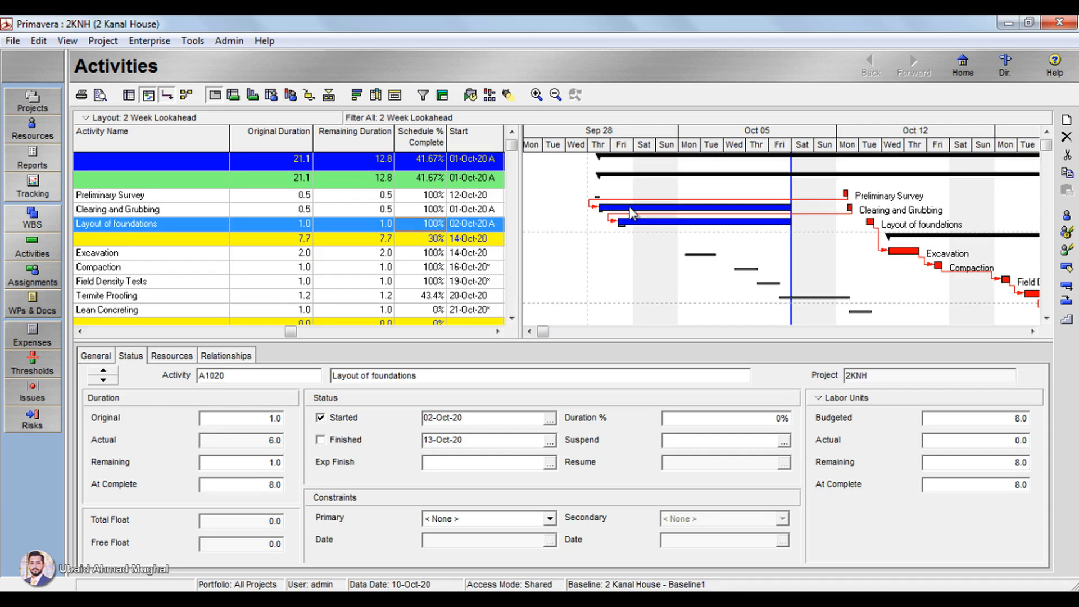
click(350, 211)
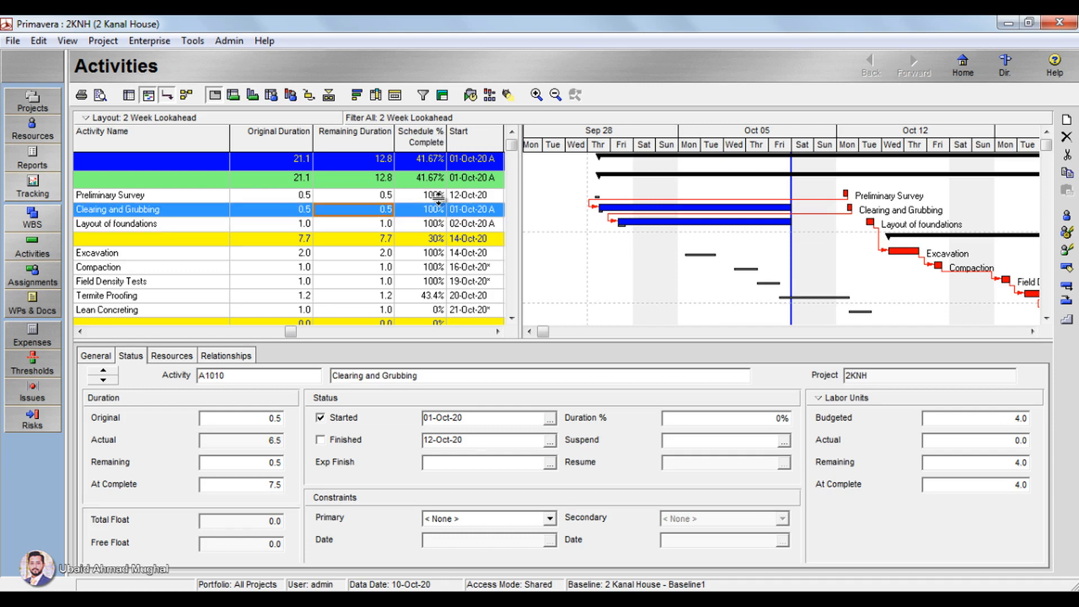
click(435, 224)
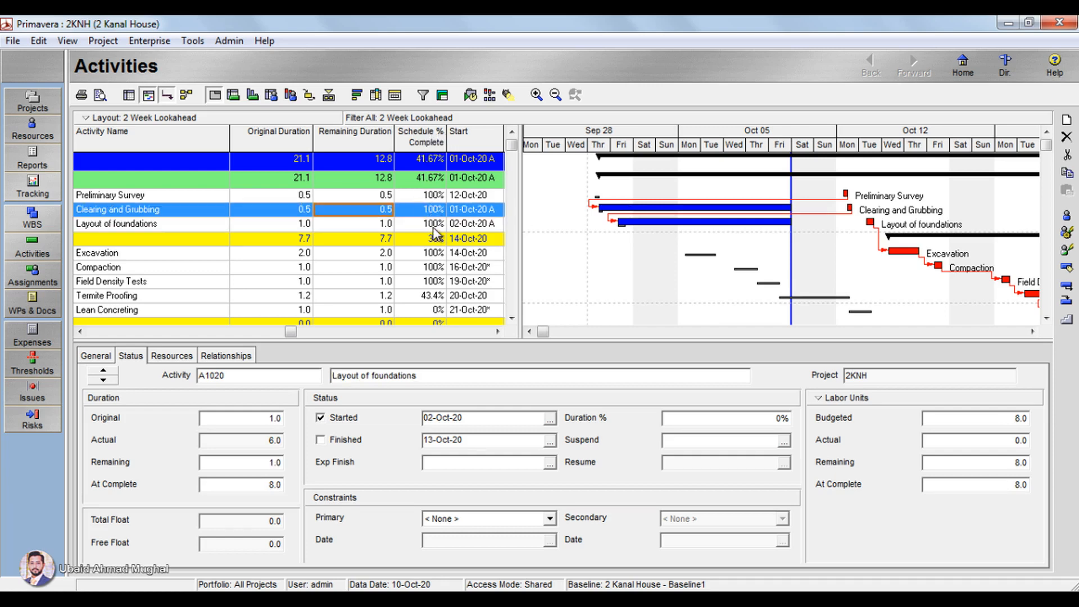
click(432, 194)
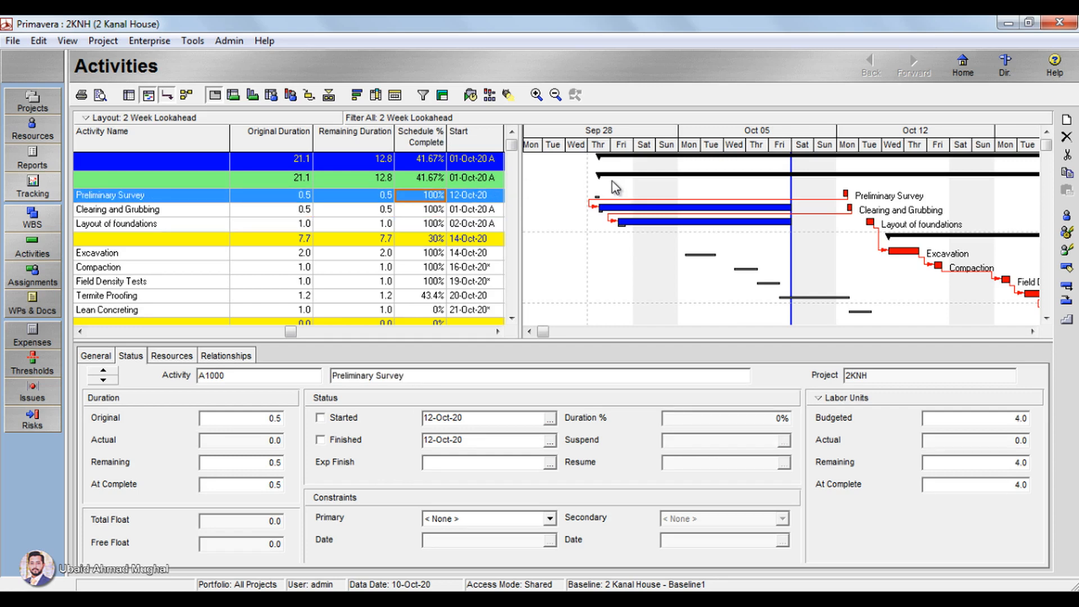
Step: Reschedule the project with the current data date set back to 01-Oct-20
click(470, 96)
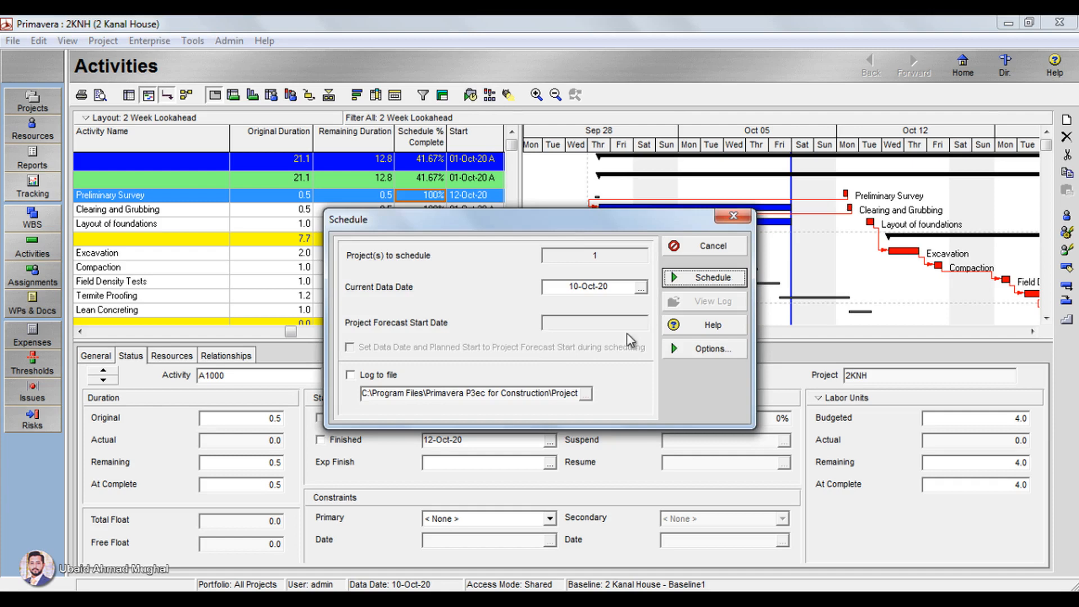
click(641, 288)
click(649, 371)
click(621, 545)
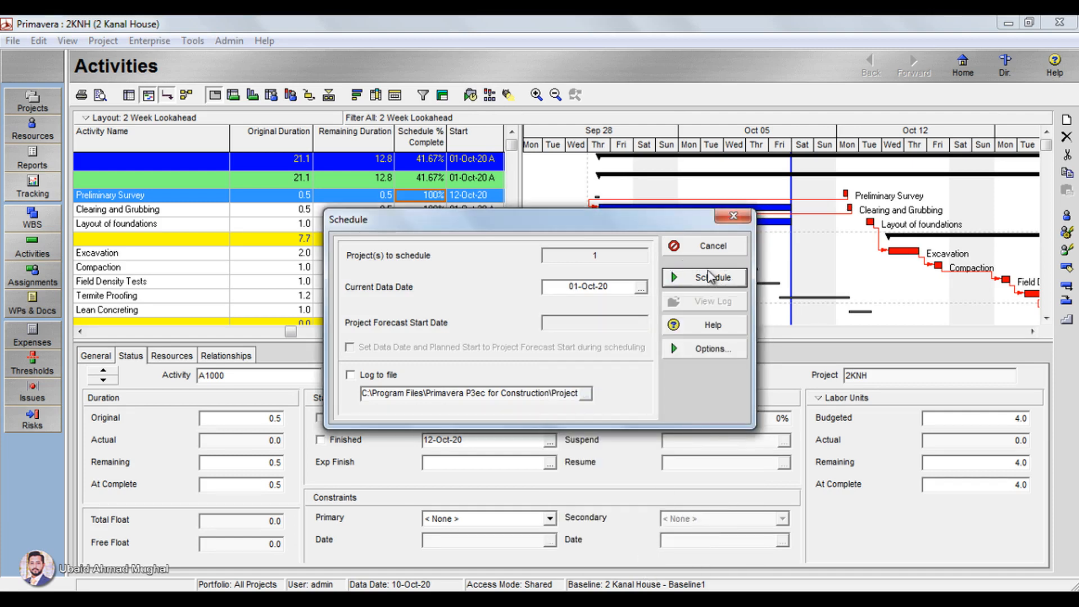
click(709, 276)
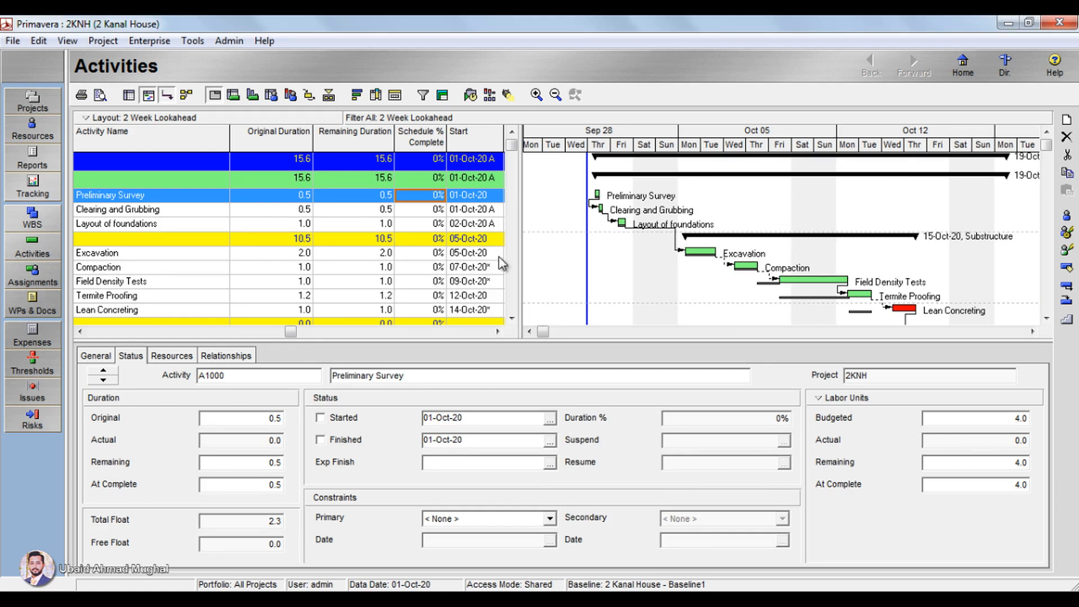
Step: Select the Preliminary Survey activity and show its Gantt bar at daily scale around 01 October
click(112, 202)
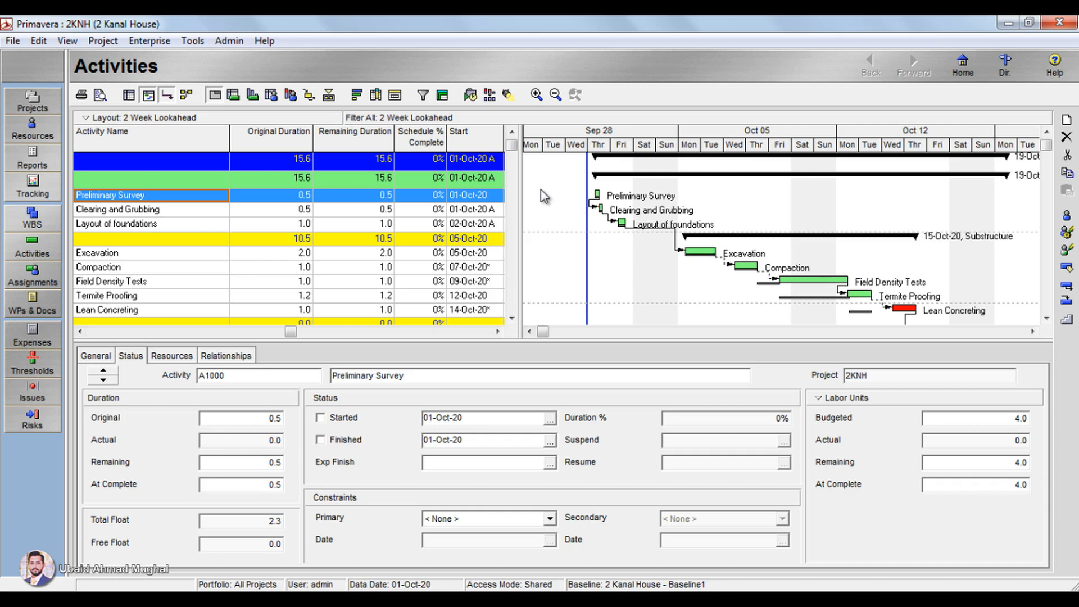
click(537, 95)
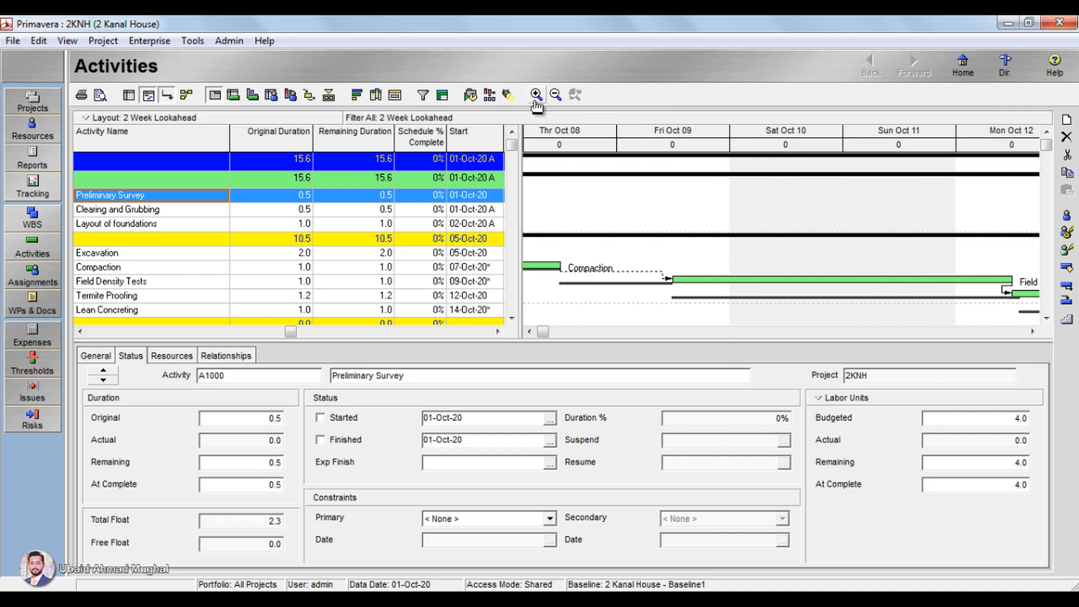
click(533, 333)
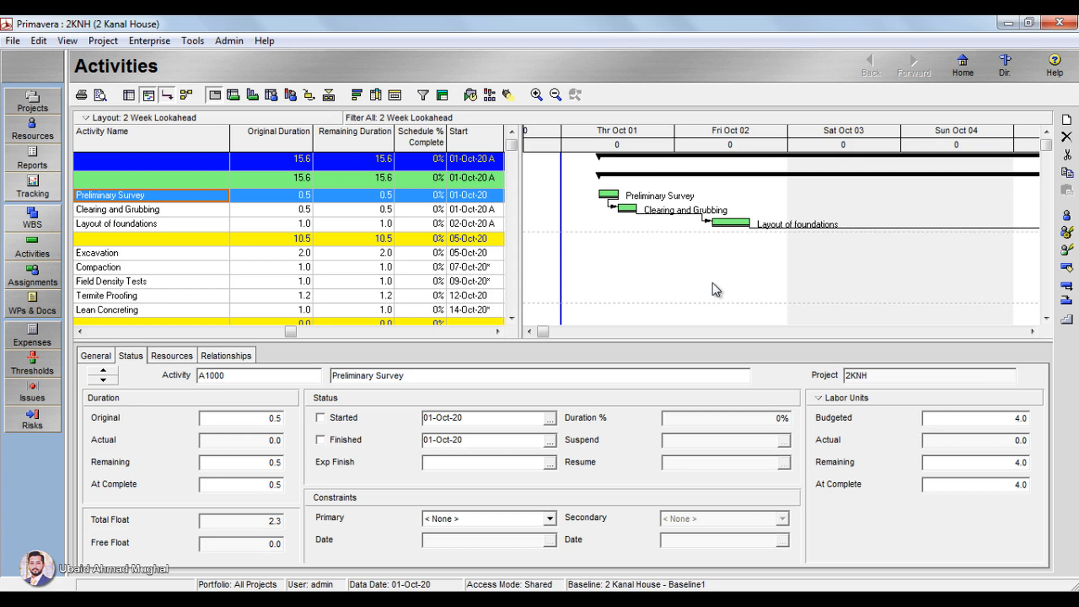
click(147, 196)
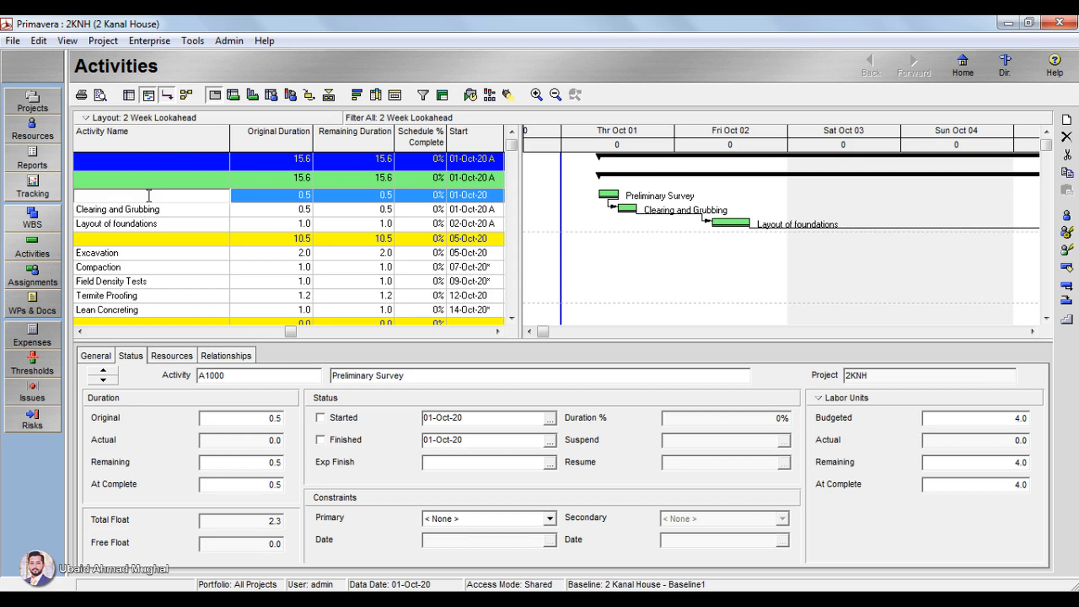
click(140, 209)
click(152, 198)
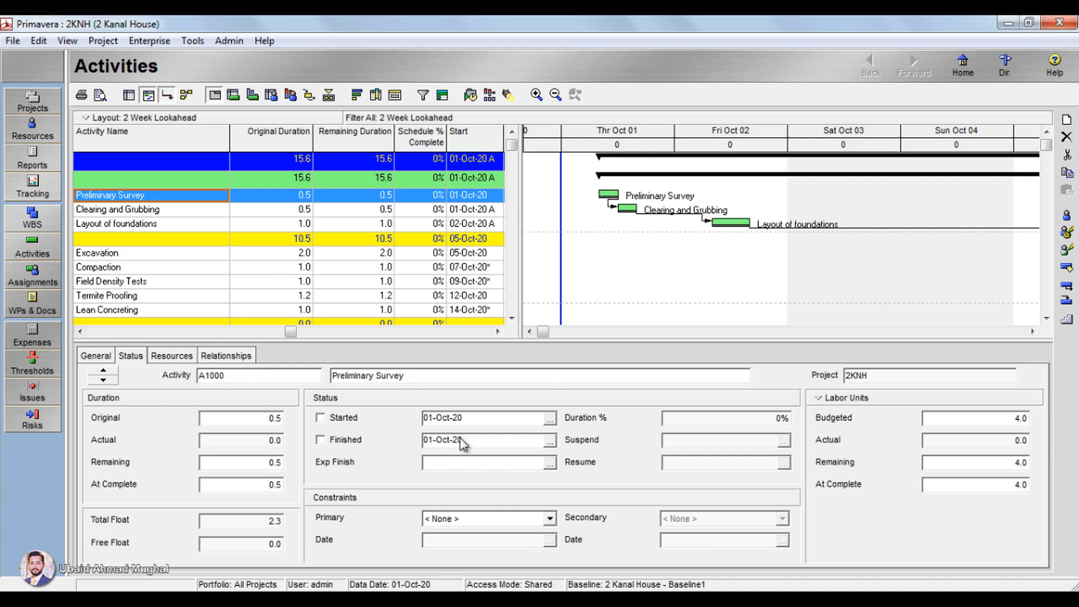
Step: Review the general settings, status and remaining duration of the Preliminary Survey activity in its details
click(329, 95)
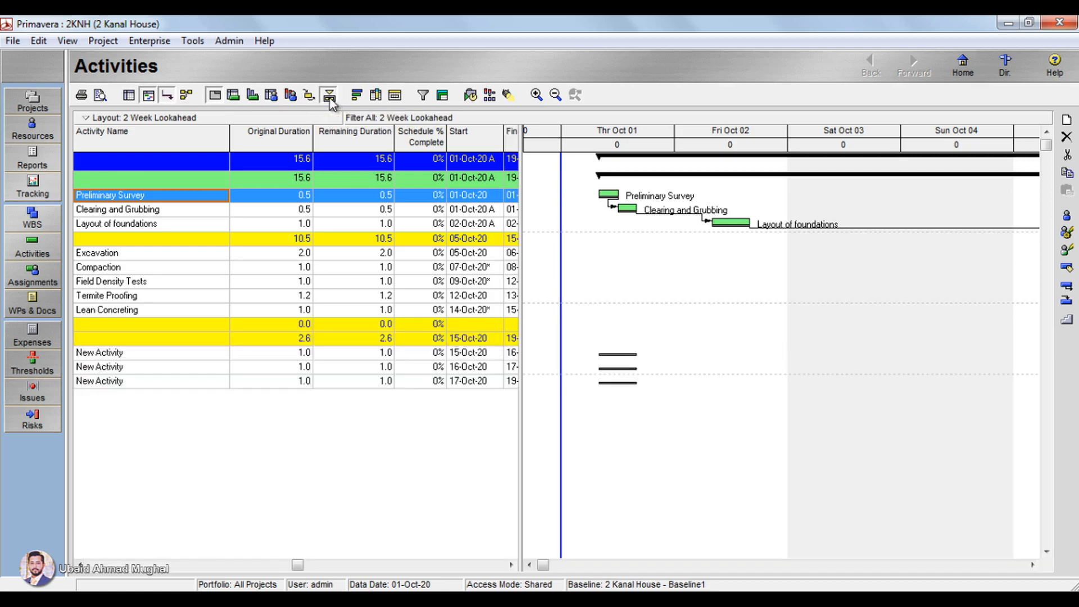
click(329, 97)
click(95, 355)
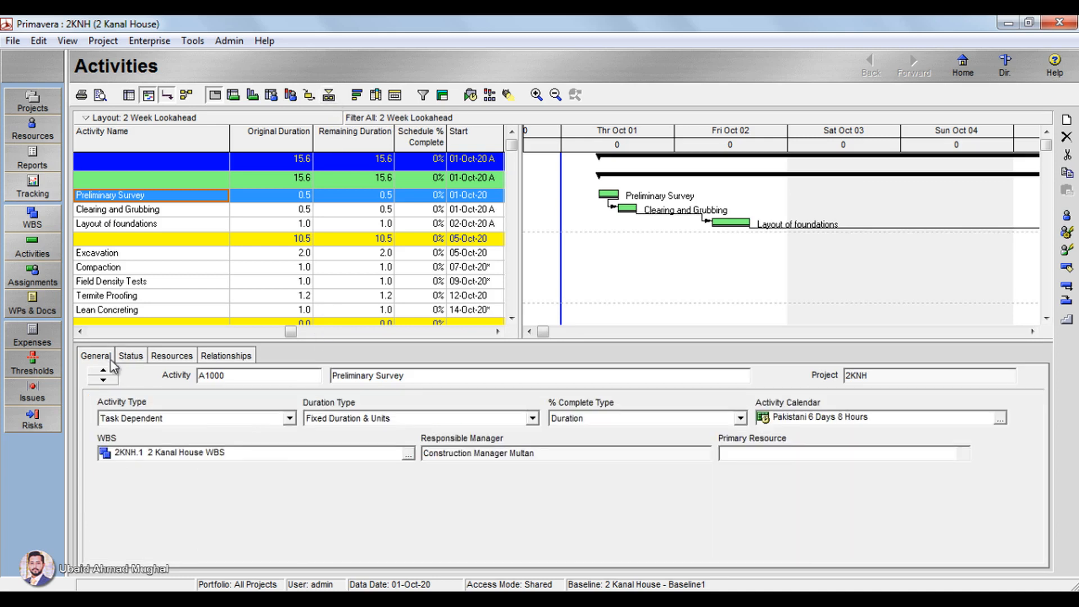
click(130, 355)
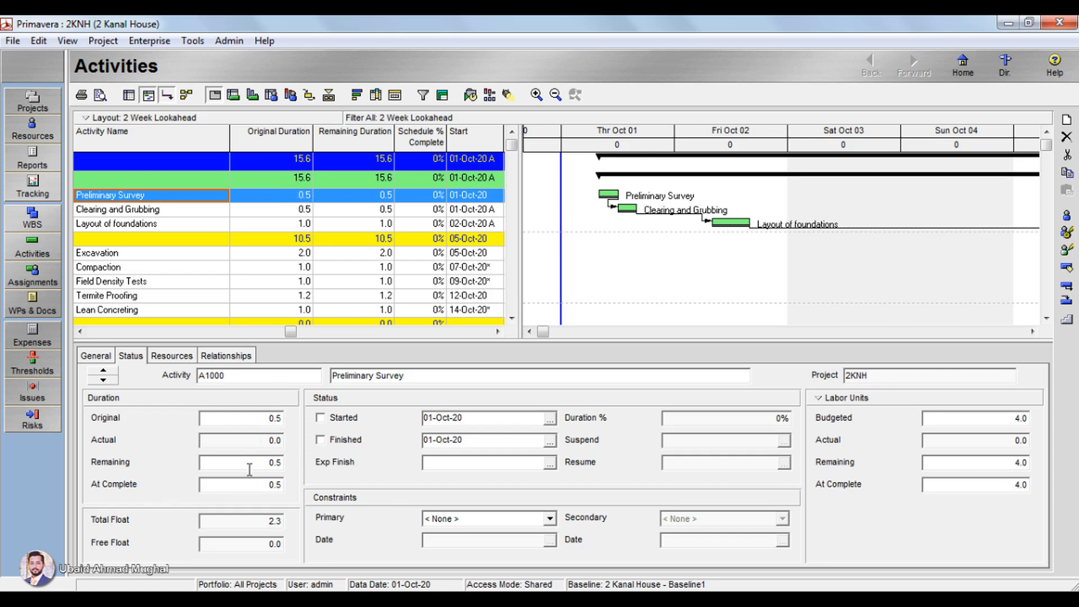
click(273, 462)
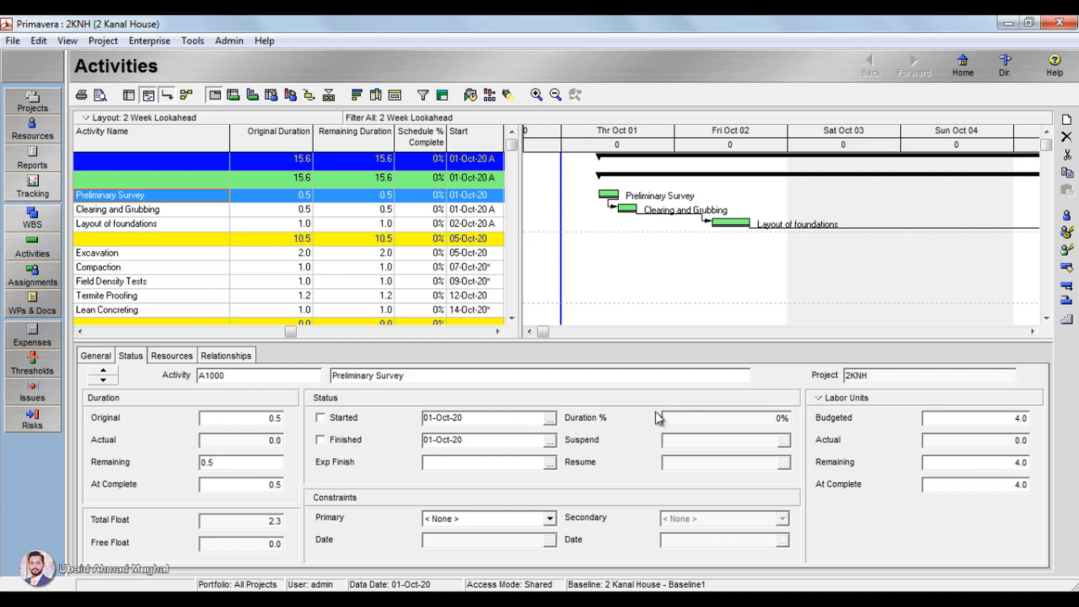
Step: Mark Preliminary Survey as started, set its duration percent complete to 60, and reschedule the project
click(349, 422)
click(696, 420)
drag(697, 420, 652, 432)
text(60)
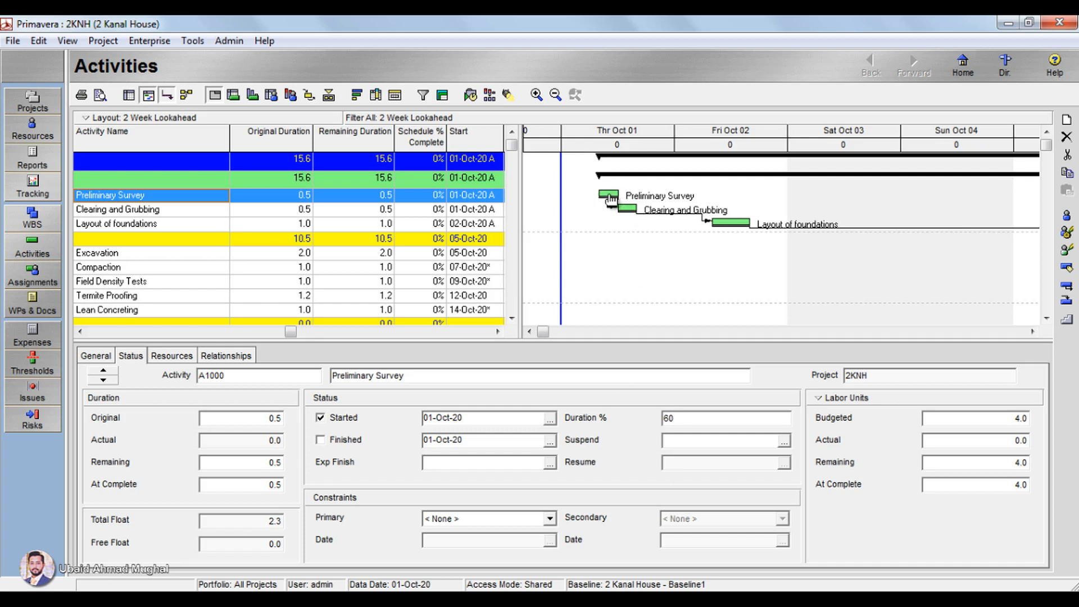
click(692, 440)
click(468, 97)
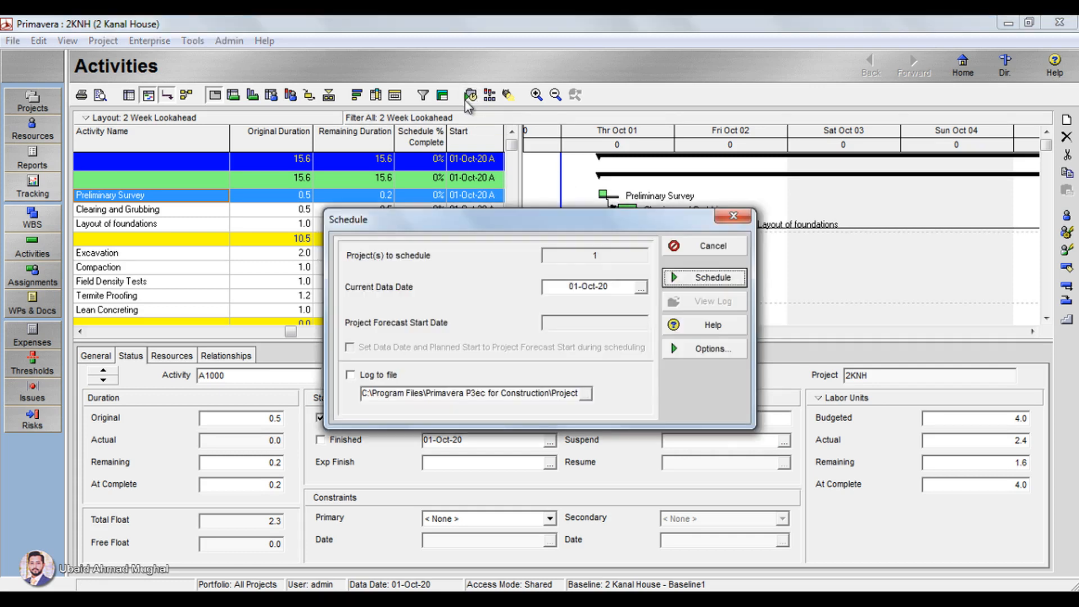
click(689, 277)
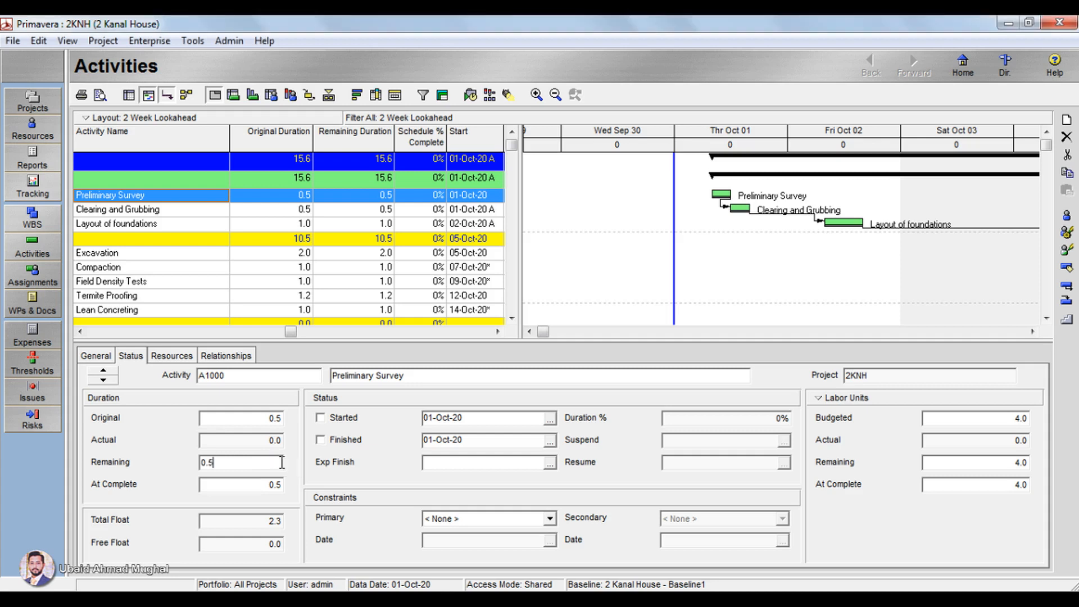
Step: Set the remaining duration of the Preliminary Survey activity to 0.25
click(203, 462)
text(0.25)
key(Return)
click(699, 440)
click(715, 423)
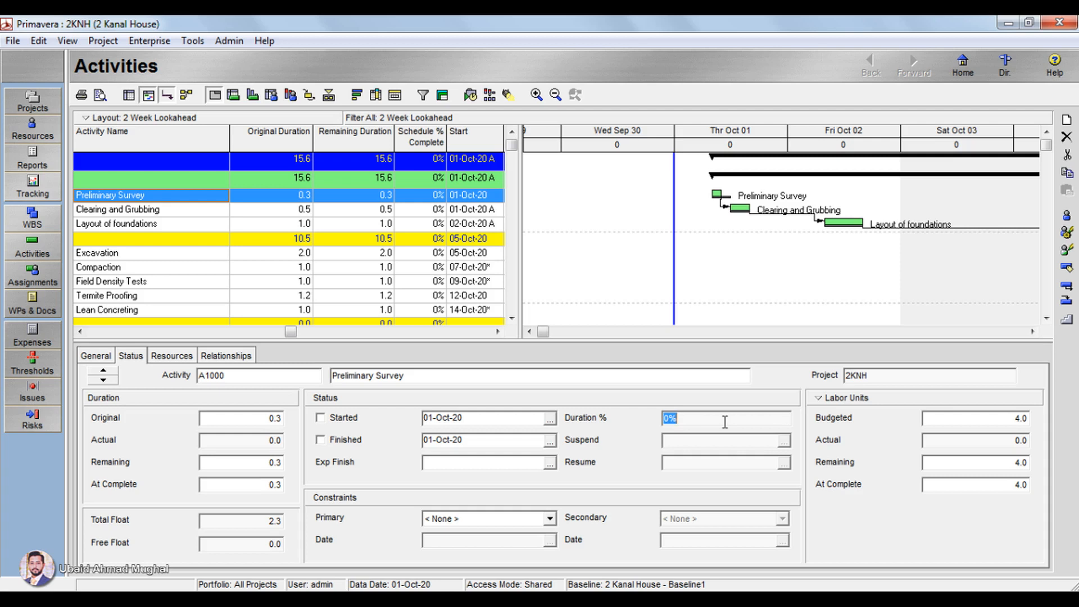
Step: Mark Preliminary Survey as started and set its duration percent complete to 50
click(337, 420)
click(337, 420)
text(50)
key(Return)
click(295, 462)
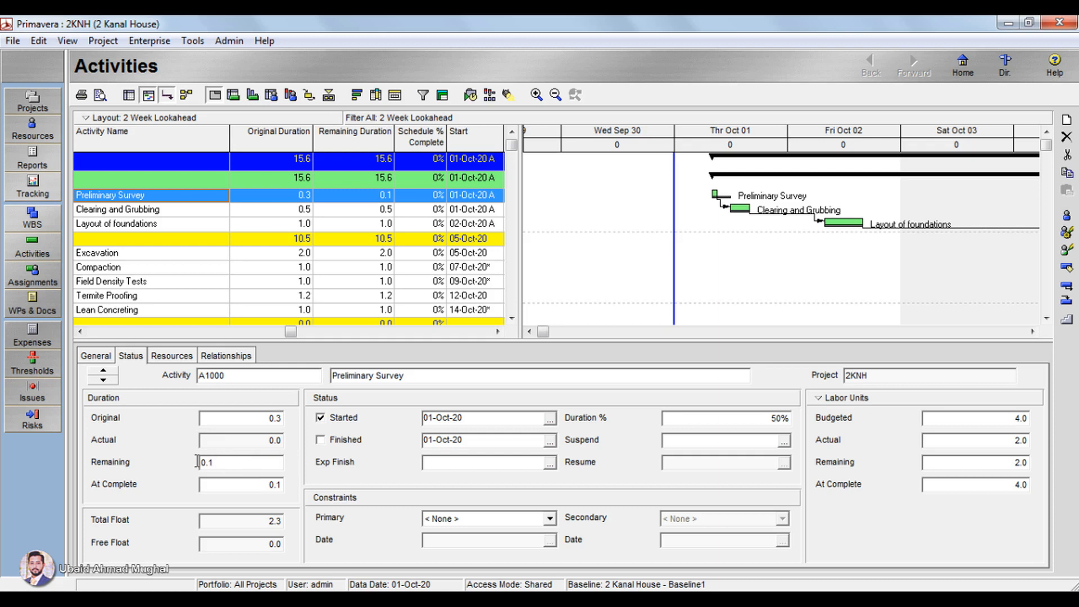
Step: Set both the remaining and the original duration of Preliminary Survey to 0.5
double_click(241, 464)
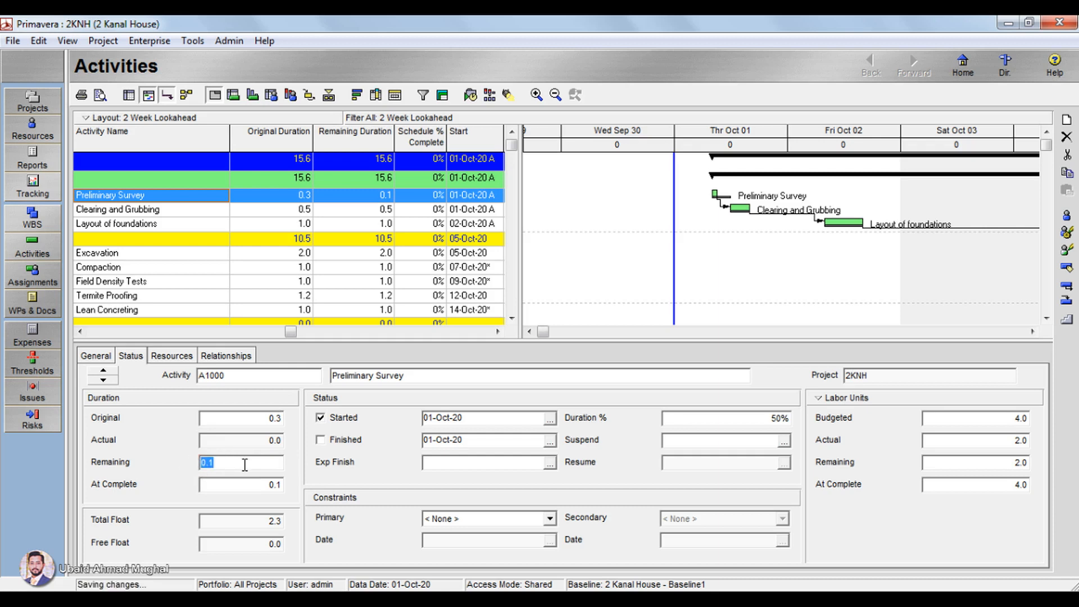
text(0.5)
key(Return)
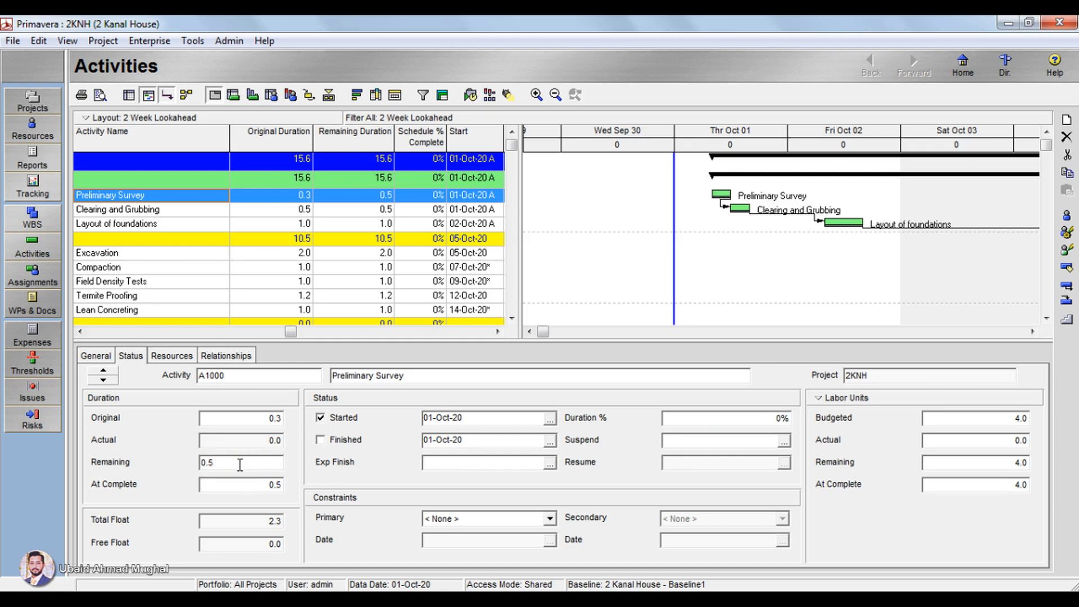
click(774, 418)
click(278, 420)
text(0.5)
click(697, 442)
click(254, 213)
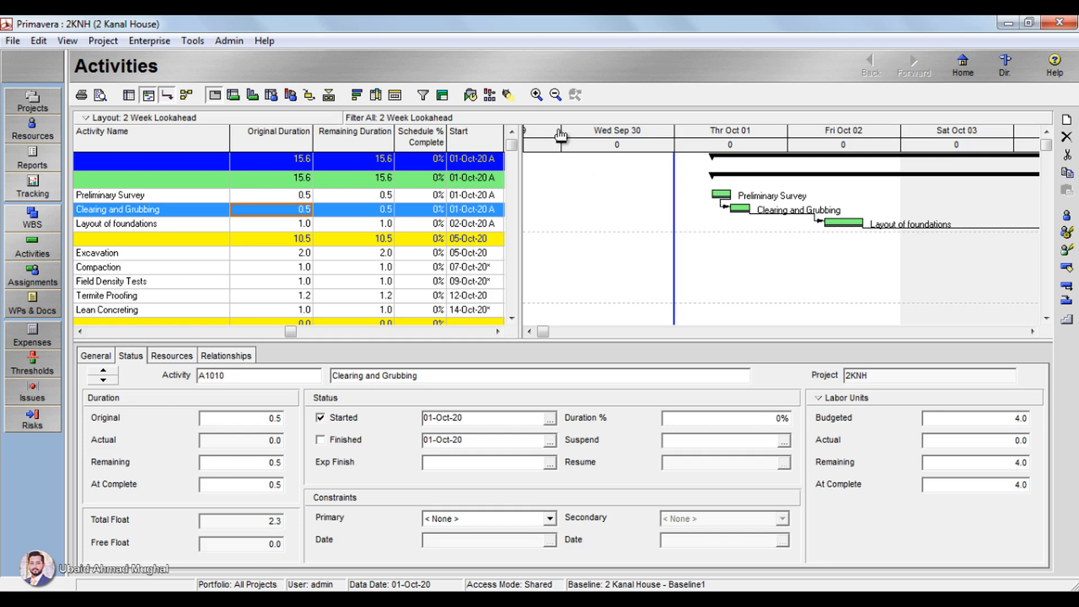
Step: Select the started Preliminary Survey activity again and enter 50% as its duration percent complete
click(535, 96)
click(528, 332)
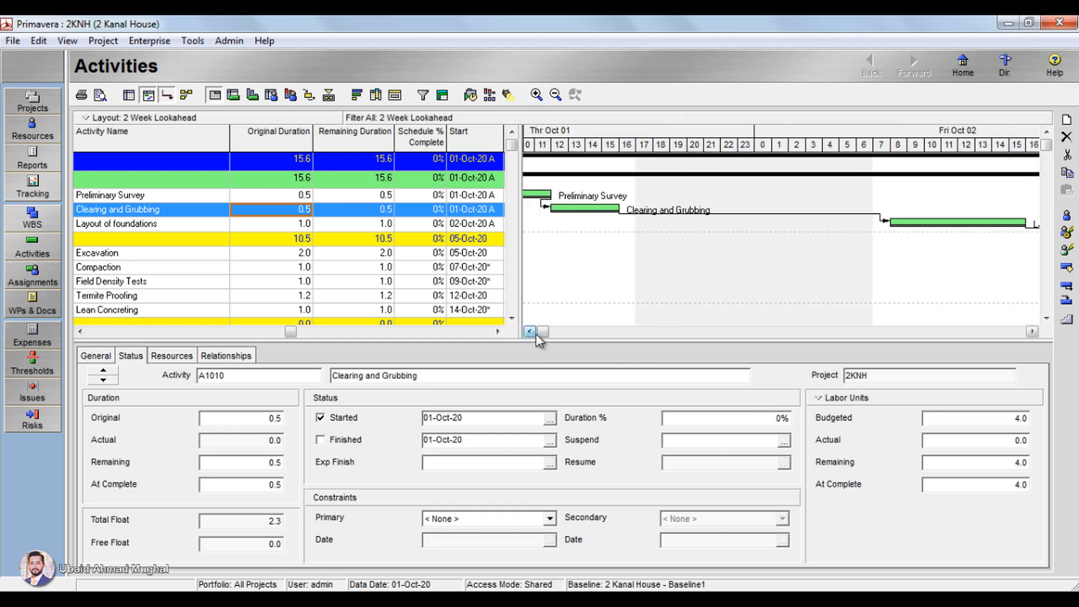
click(529, 332)
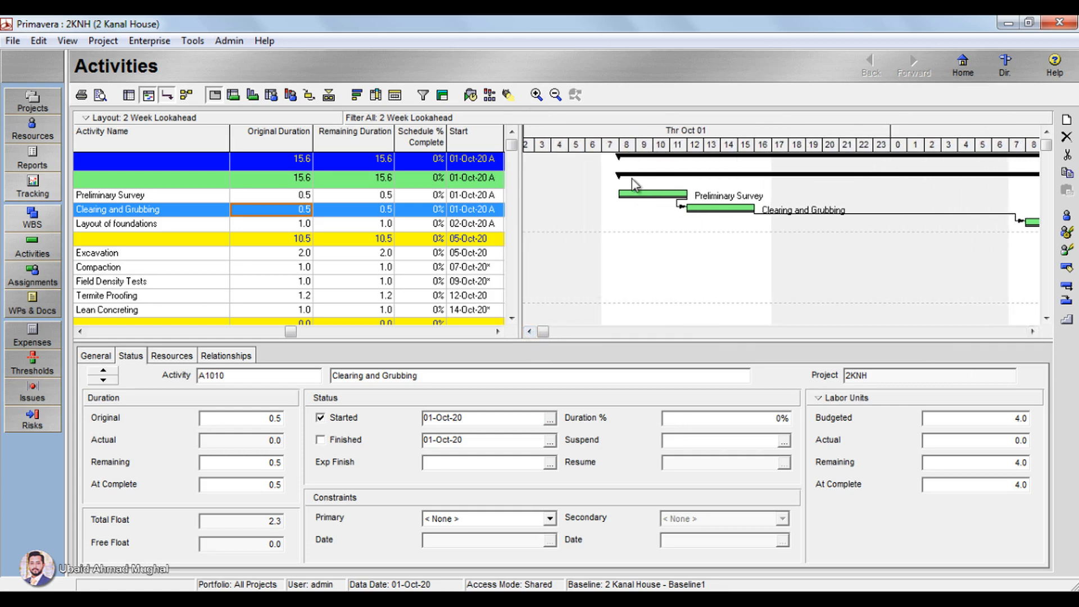
click(179, 198)
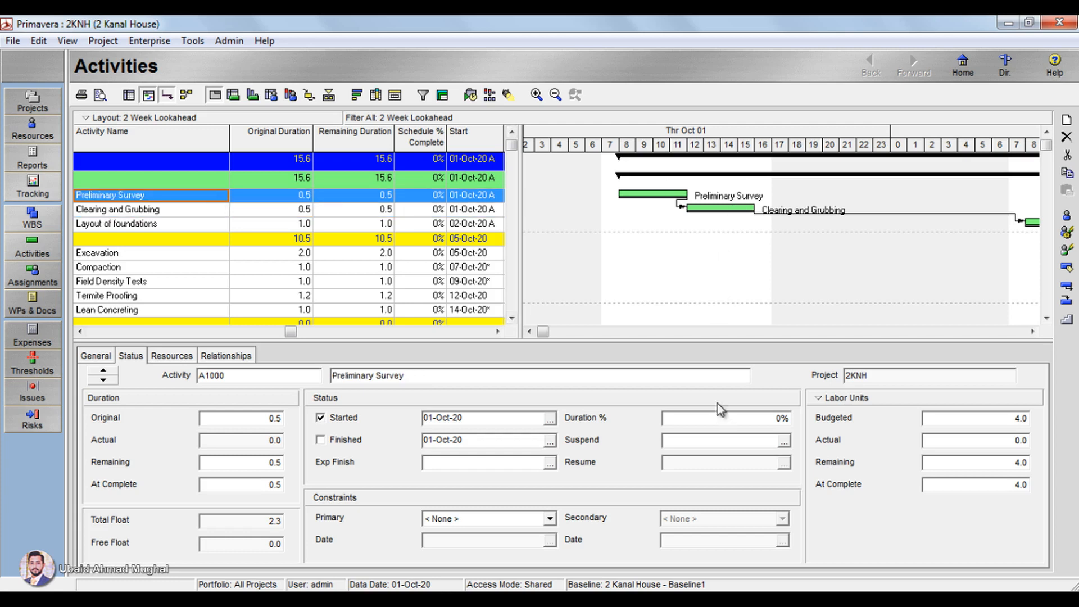
click(321, 417)
click(749, 416)
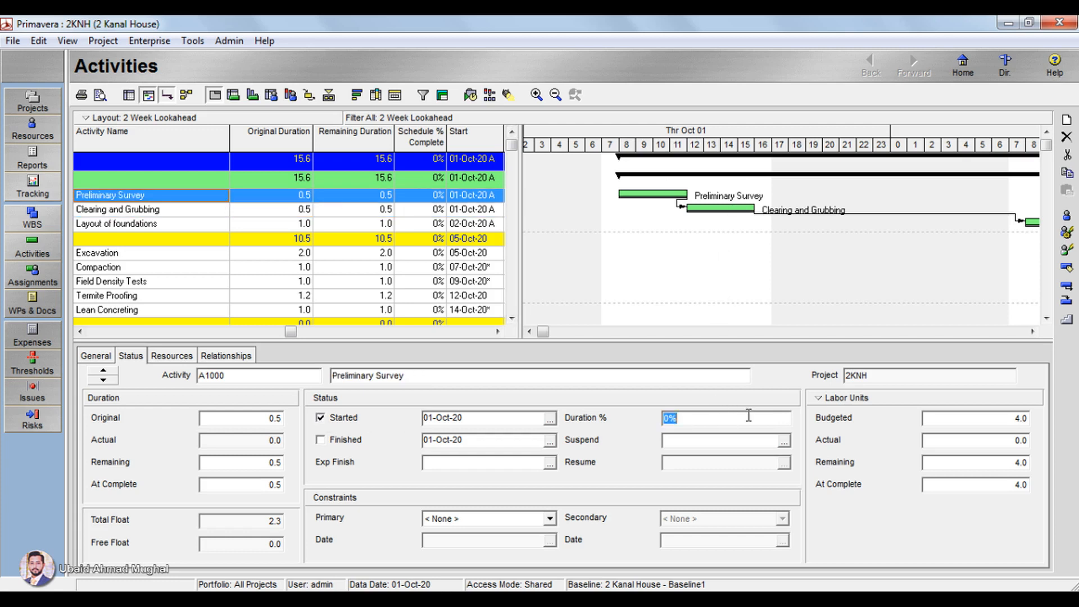
text(50)
key(Return)
Step: Reschedule the project with the current data date set to 02-Oct-20
click(507, 95)
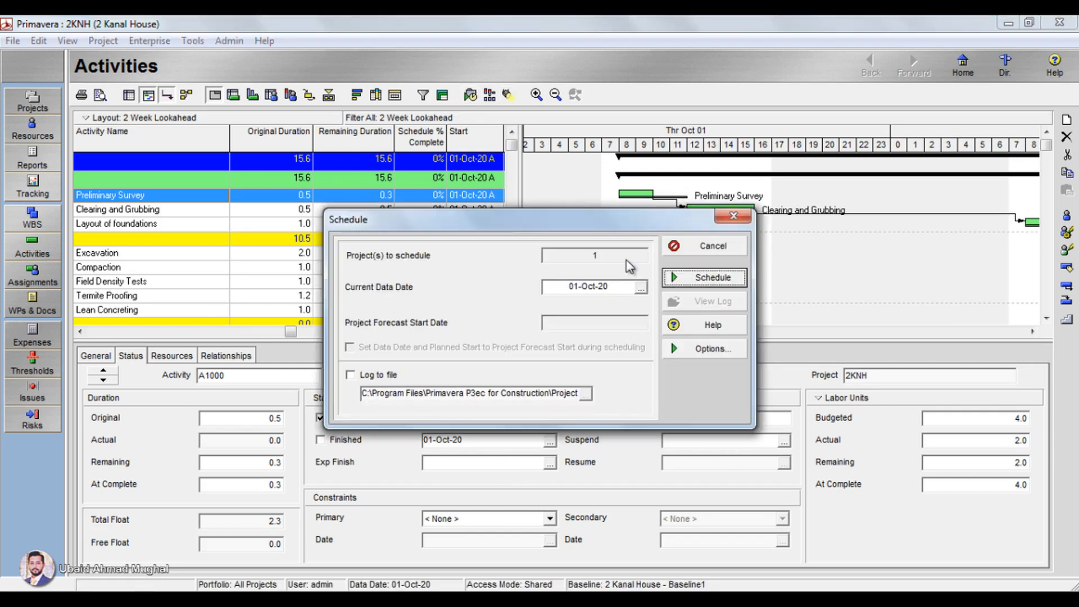
click(641, 289)
click(679, 364)
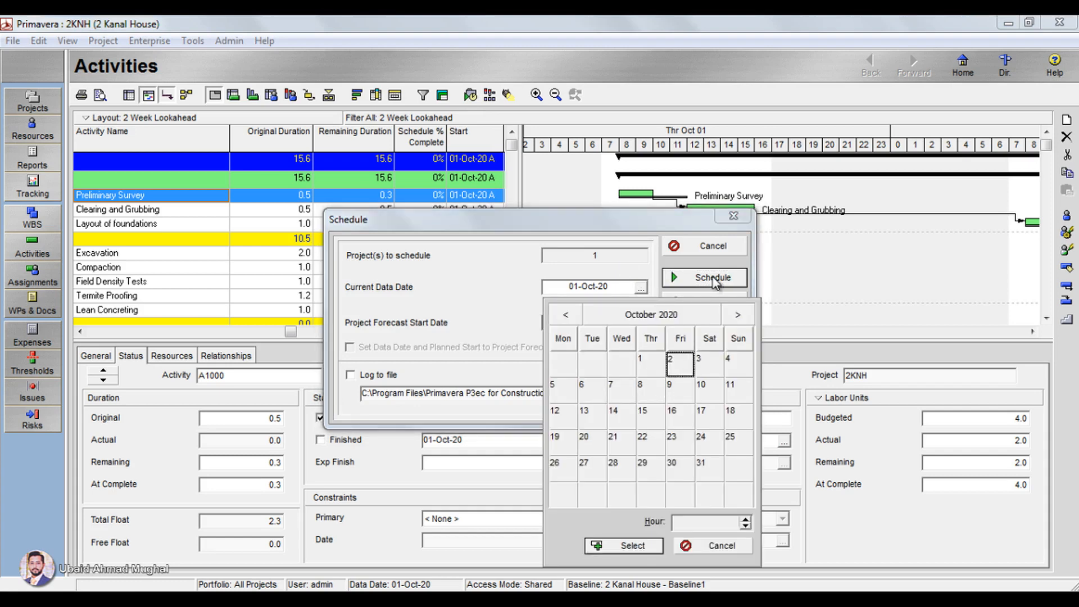
click(652, 545)
click(711, 278)
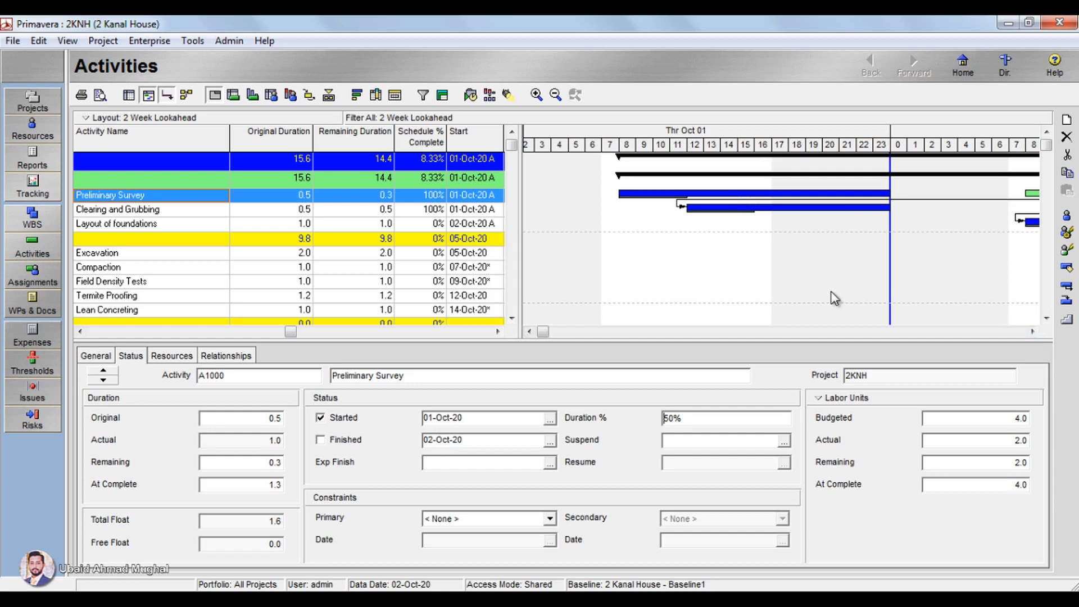
Step: Return the current data date to 01-Oct-20 and reschedule the project
click(553, 96)
click(554, 96)
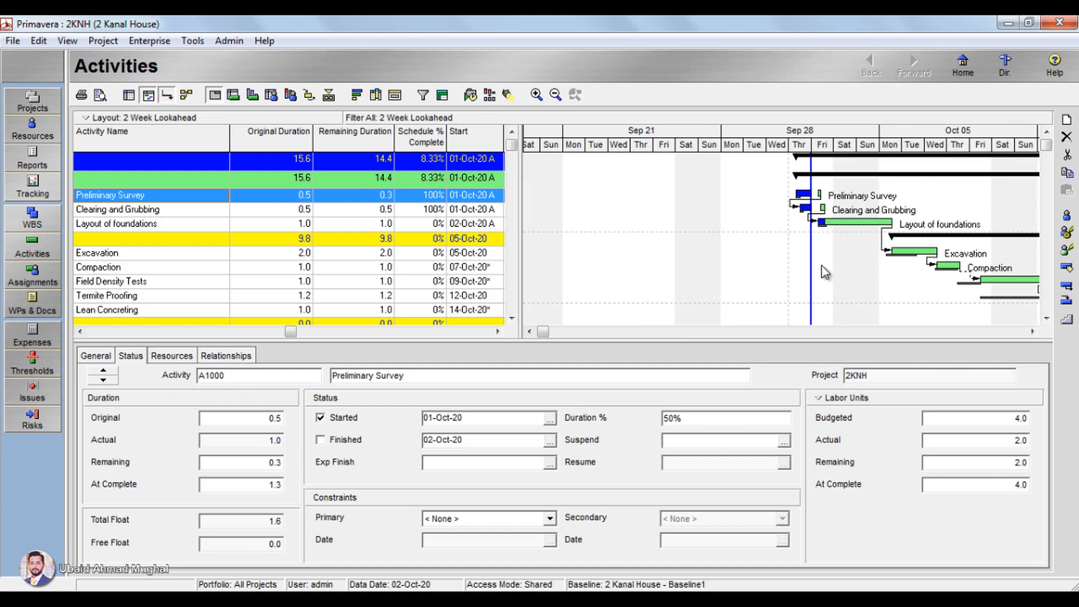
click(469, 97)
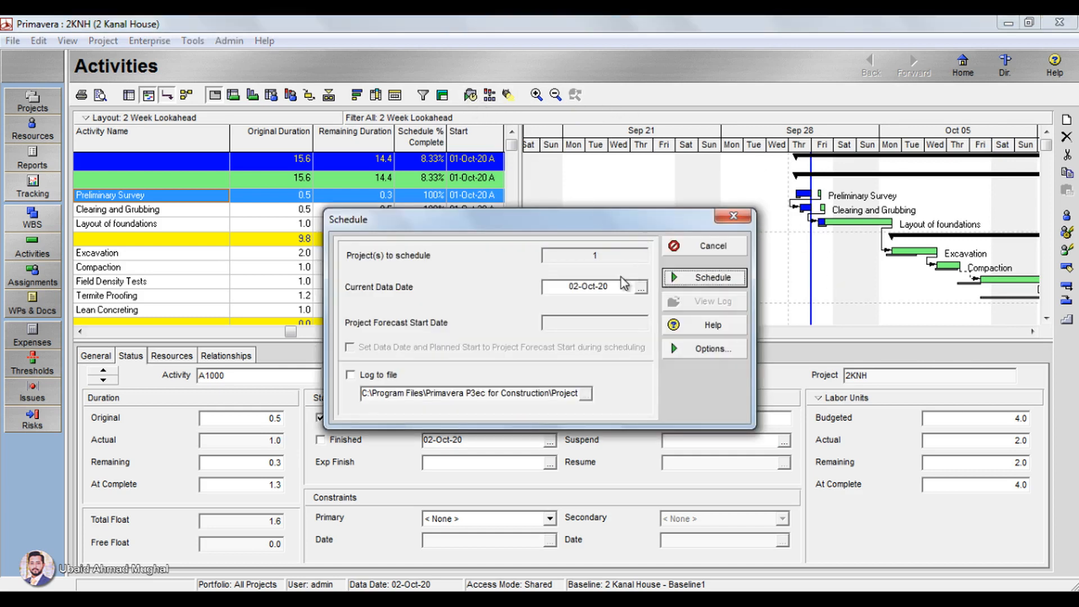
click(641, 287)
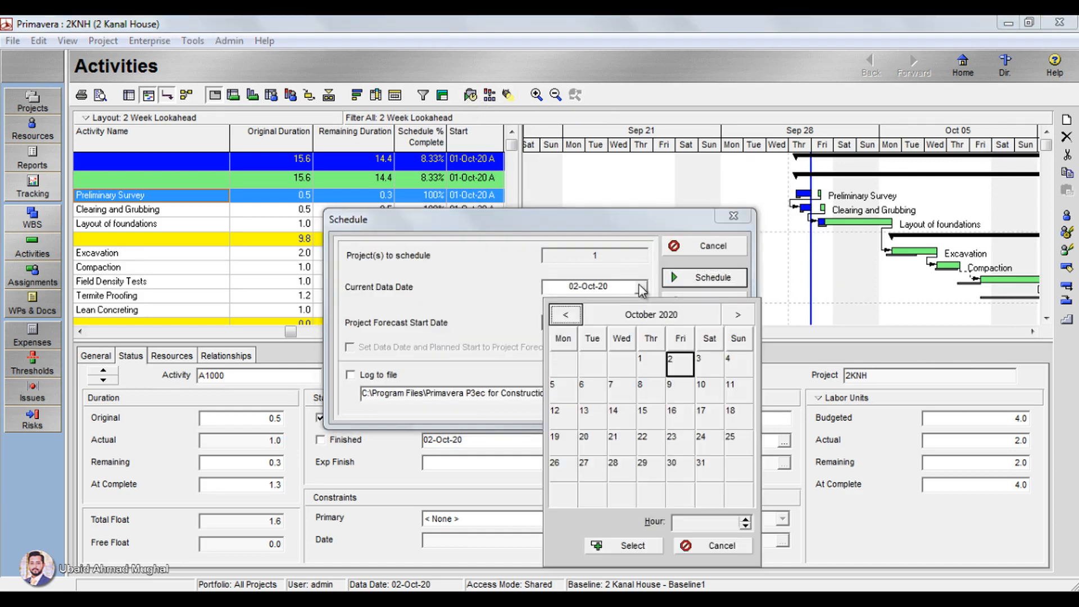
click(639, 545)
click(713, 277)
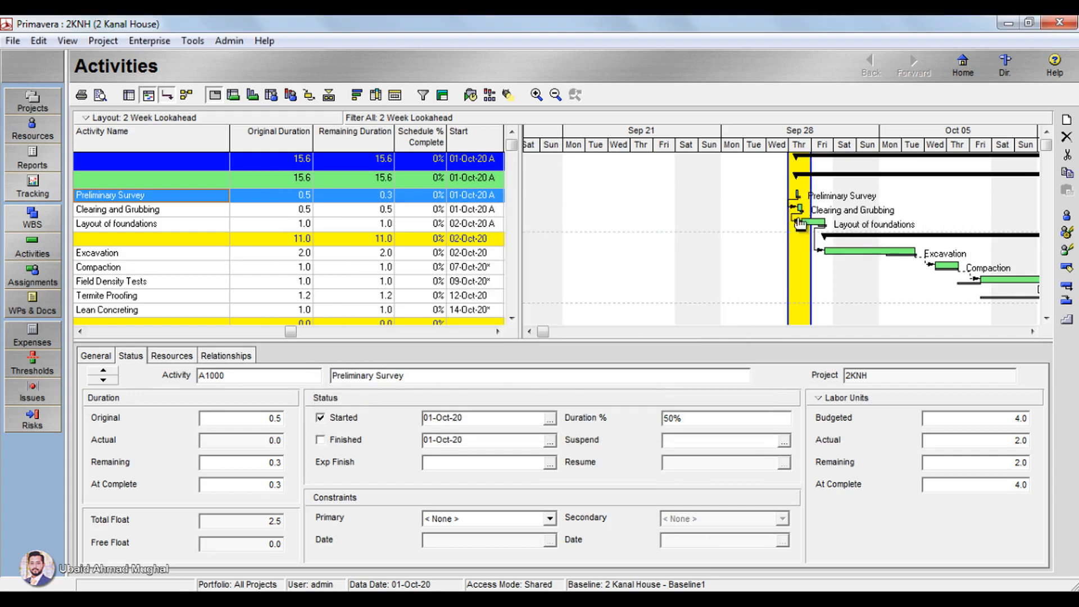
Step: Examine the Preliminary Survey bar at hourly scale and check the current data date in the scheduling settings
click(536, 95)
click(537, 95)
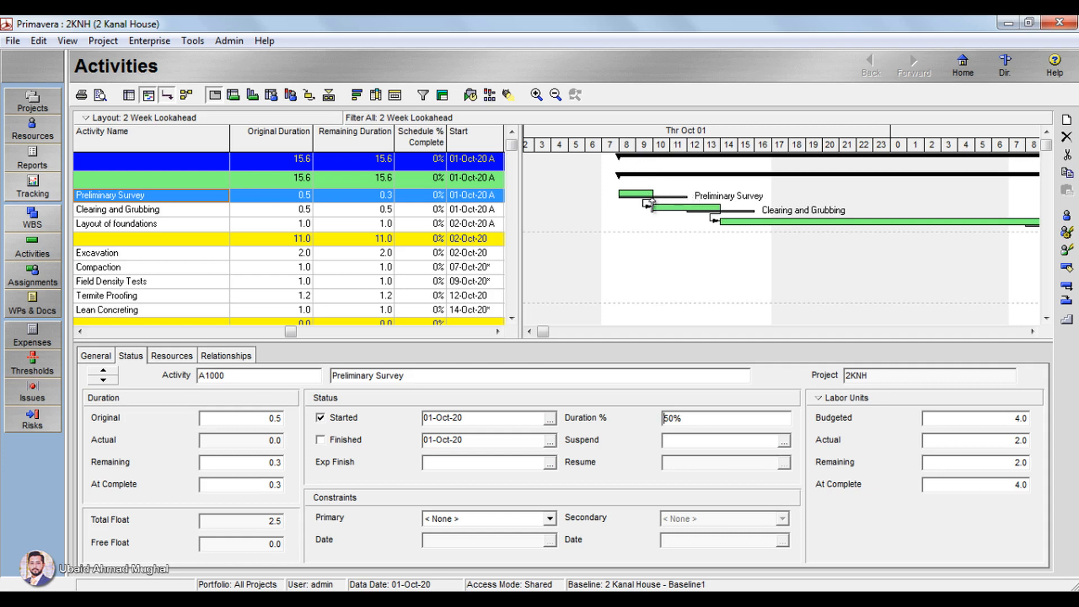
drag(688, 417, 633, 422)
click(471, 95)
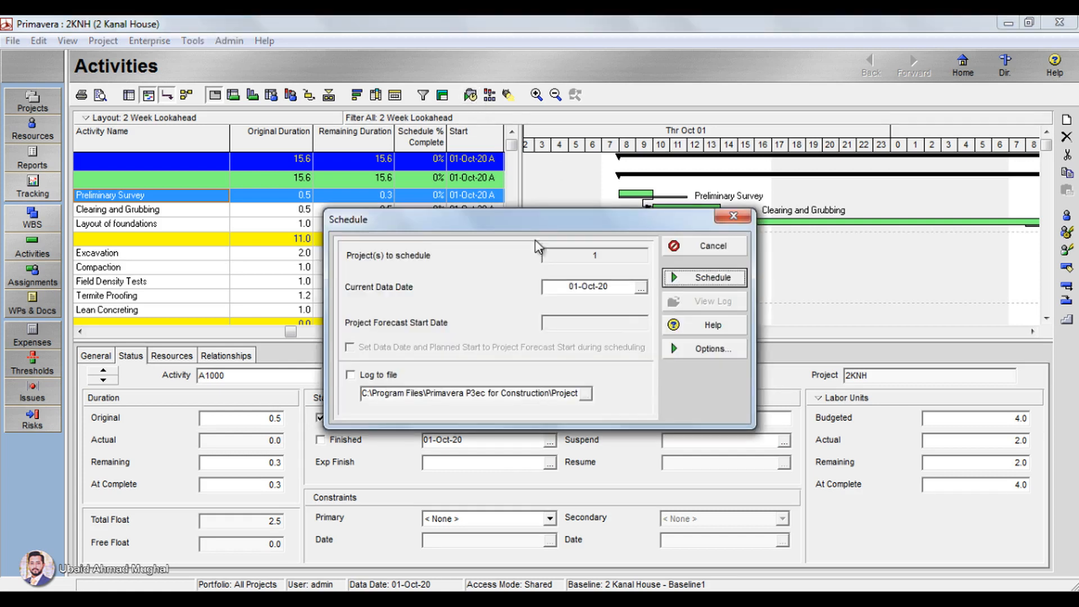
click(643, 290)
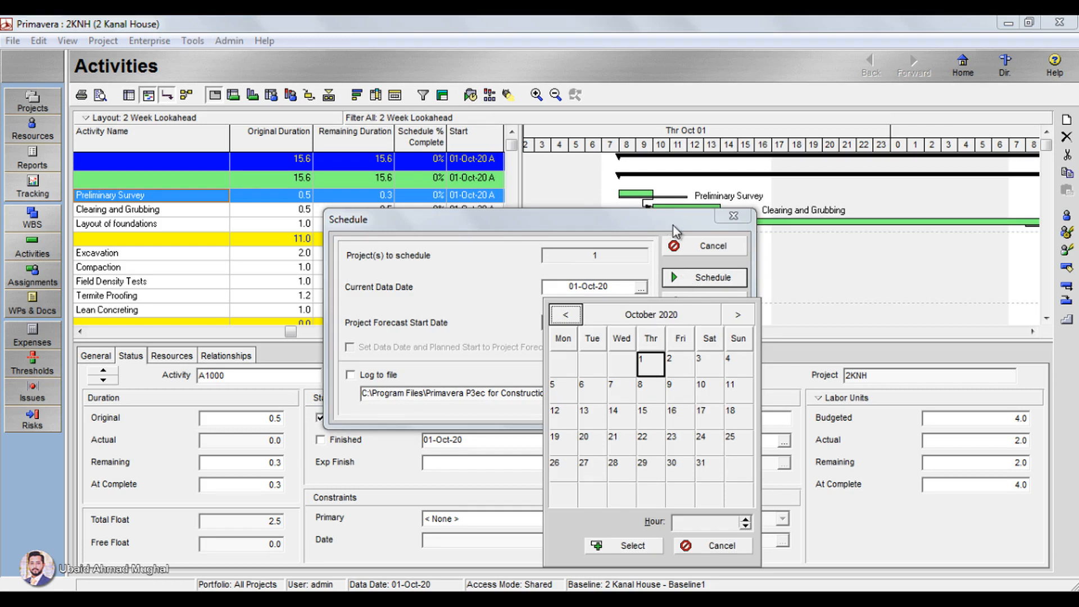
click(721, 544)
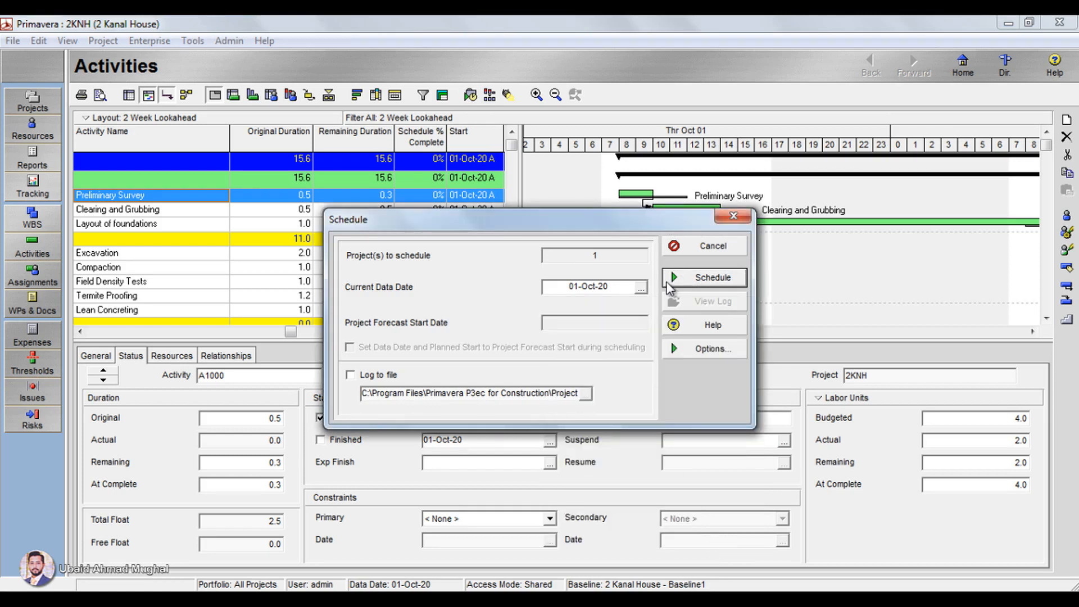